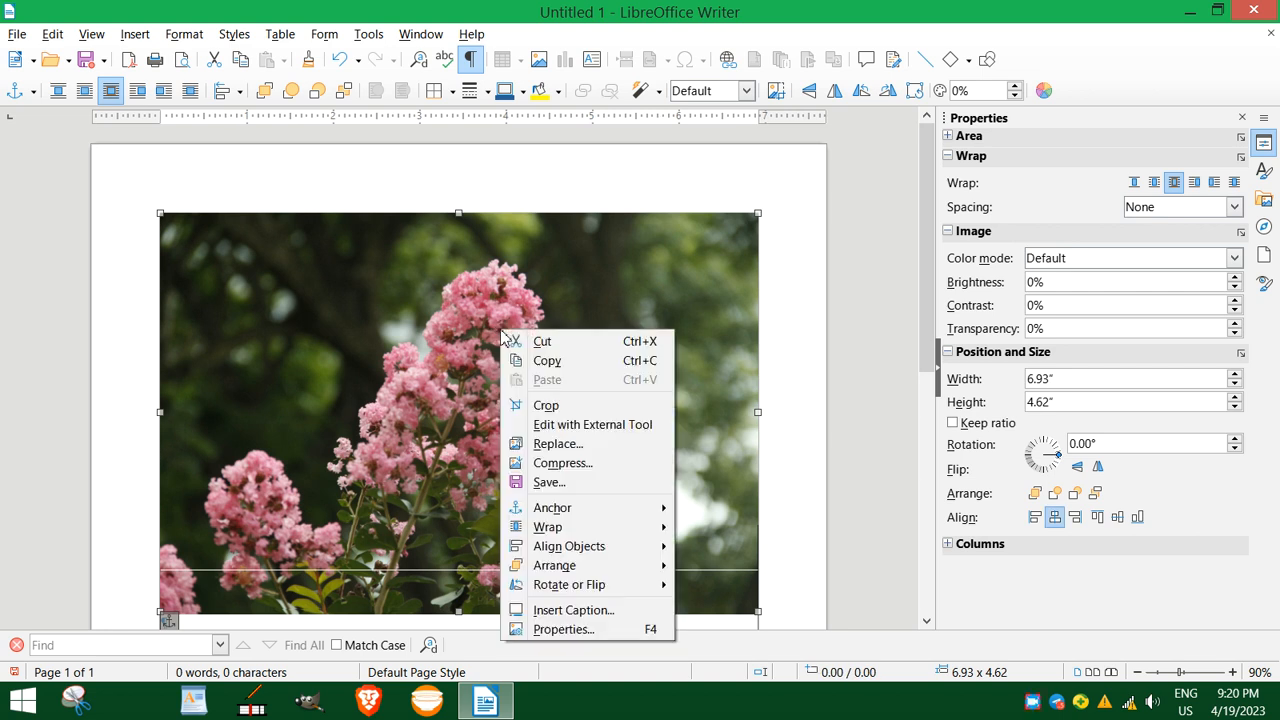
Set the wrap of both the pink flower image and the green leaf image to Through
{"action": "mouse_move", "coordinate": [565, 549]}
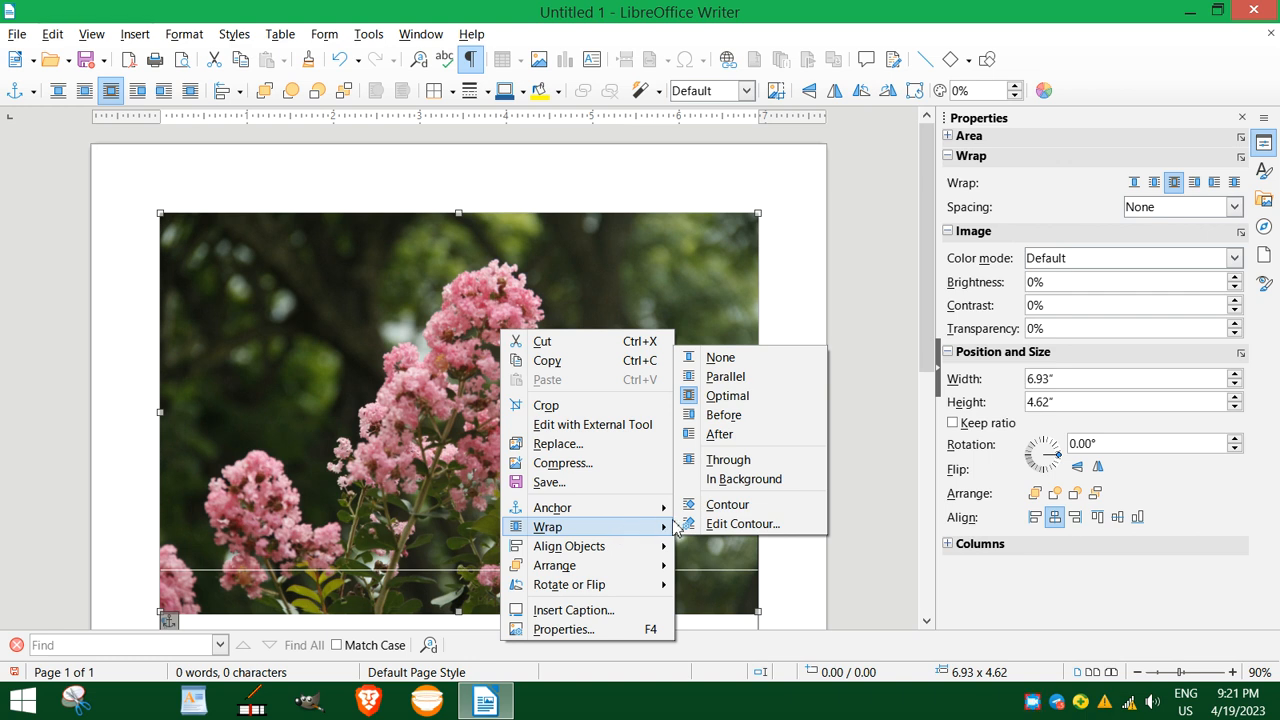
{"action": "left_click", "coordinate": [717, 463]}
{"action": "scroll", "coordinate": [586, 451], "scroll_direction": "down", "scroll_amount": 5}
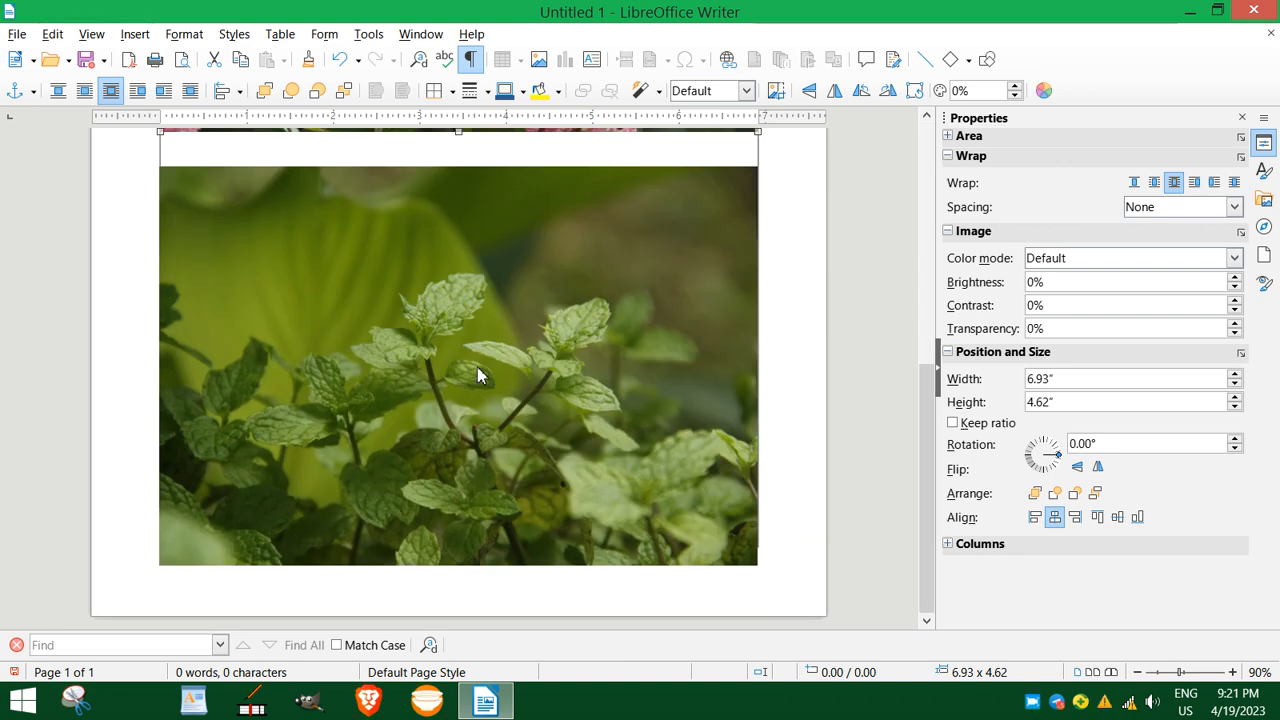
{"action": "right_click", "coordinate": [500, 297]}
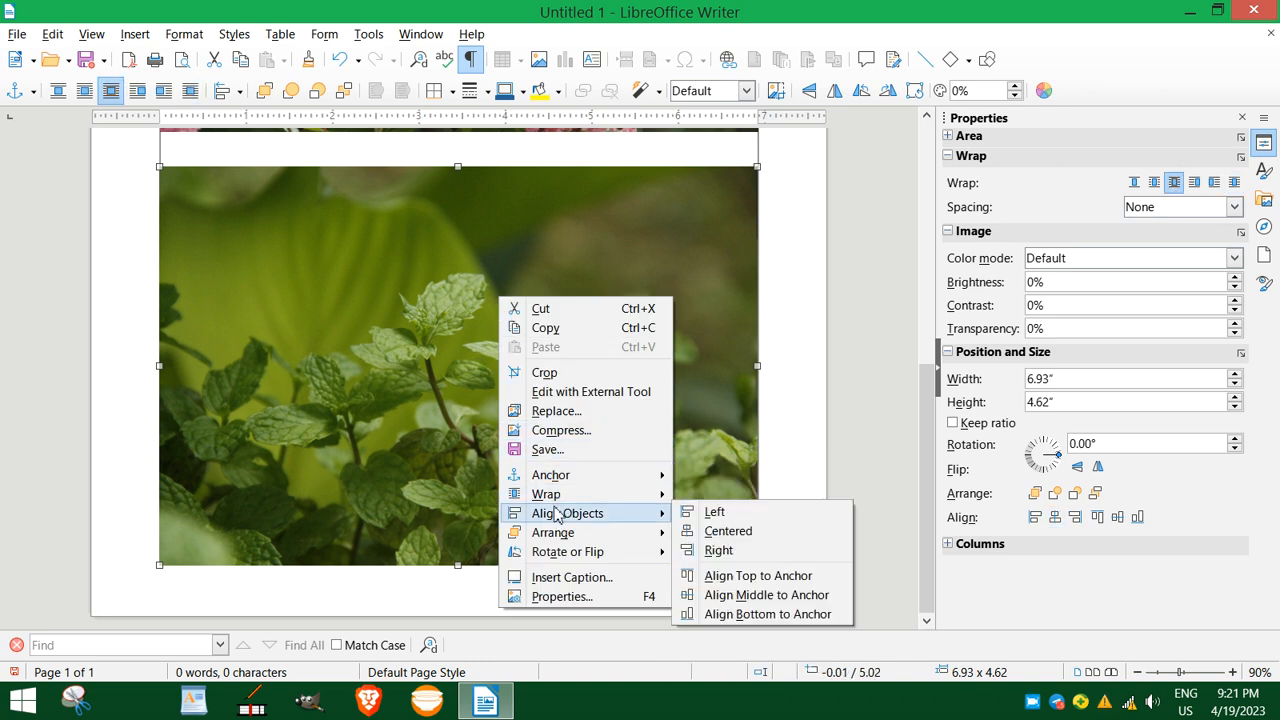
{"action": "mouse_move", "coordinate": [592, 495]}
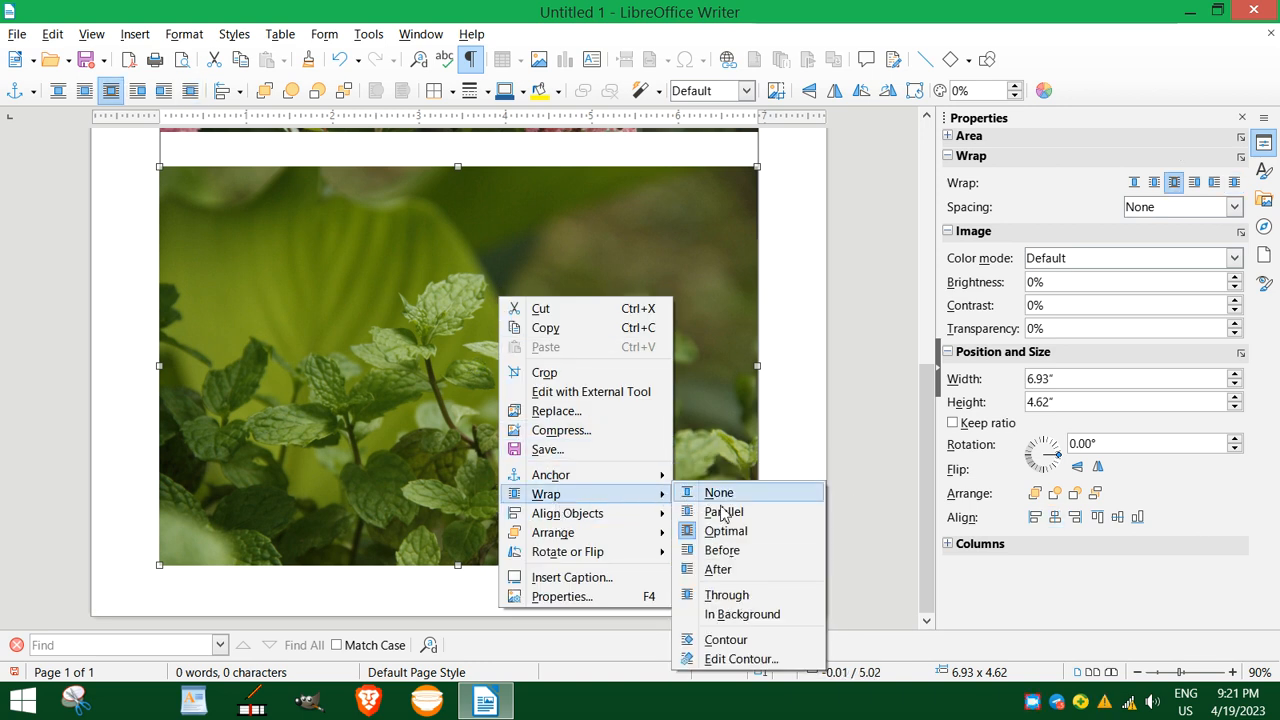
{"action": "left_click", "coordinate": [727, 597]}
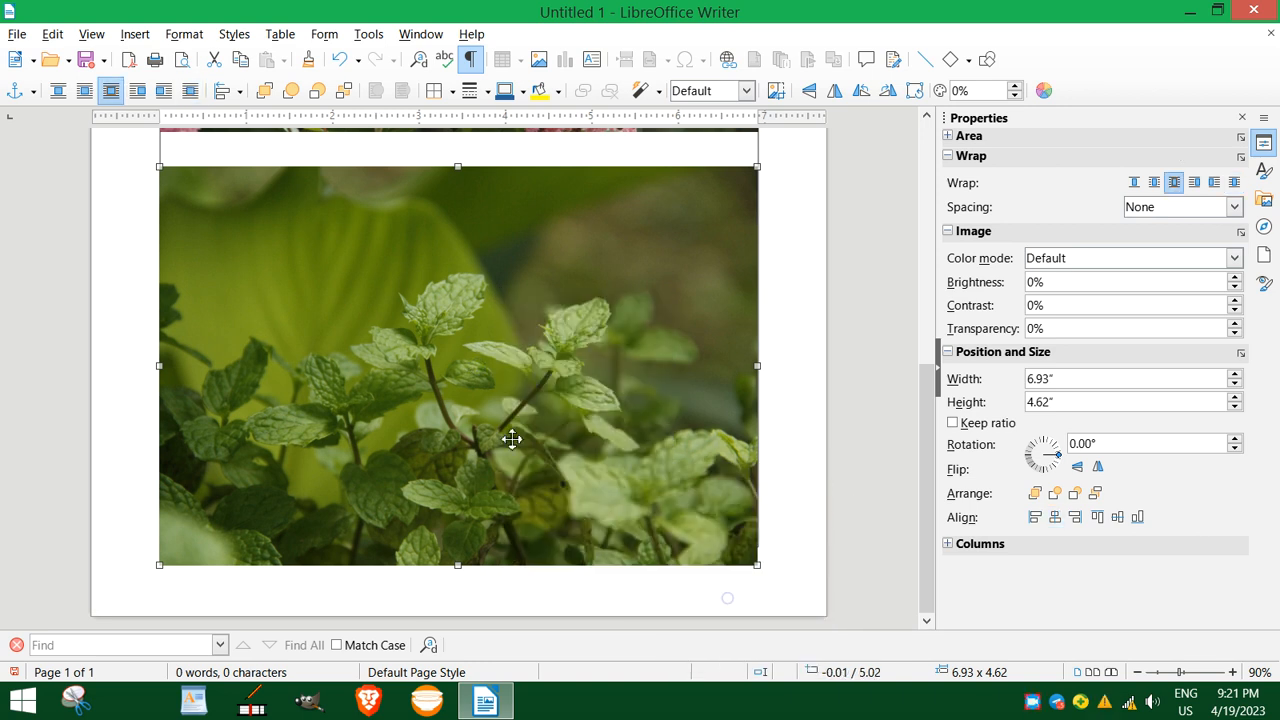
Examine how the pink flower and green leaf images are placed on the page
{"action": "scroll", "coordinate": [514, 447], "scroll_direction": "up", "scroll_amount": 2}
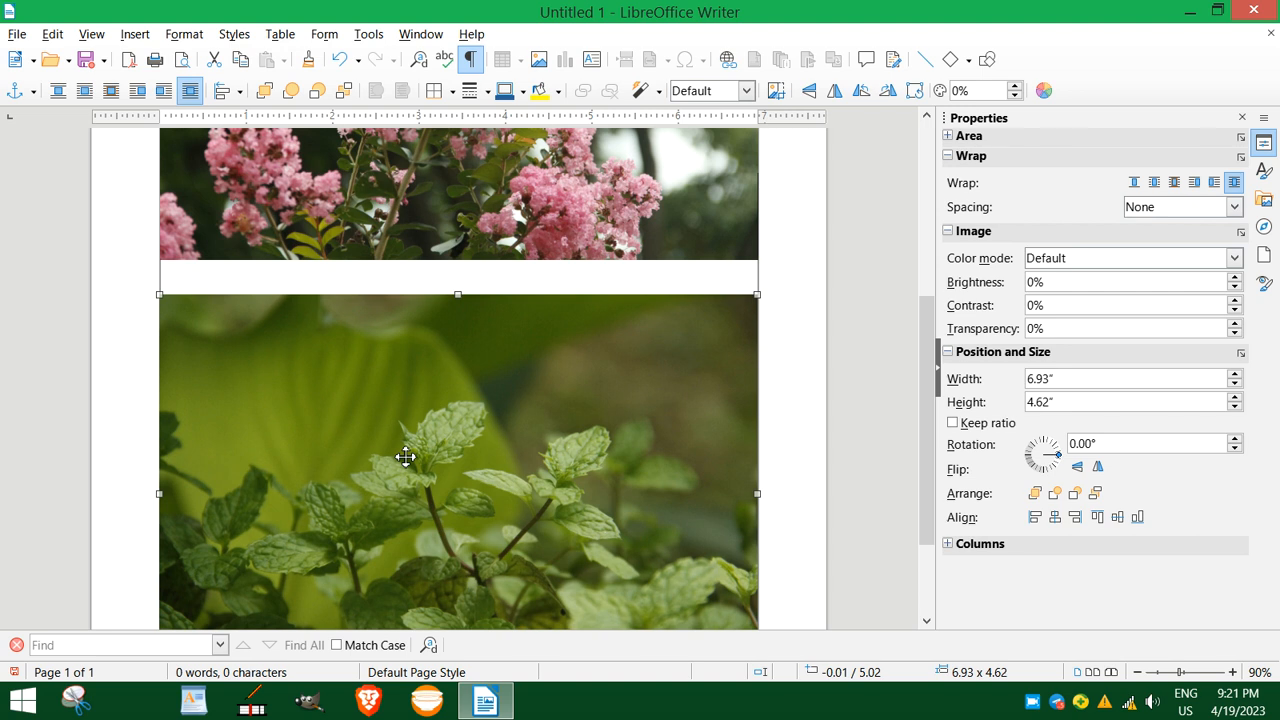
{"action": "scroll", "coordinate": [405, 457], "scroll_direction": "up", "scroll_amount": 3}
{"action": "left_click", "coordinate": [423, 331]}
{"action": "scroll", "coordinate": [393, 406], "scroll_direction": "down", "scroll_amount": 5}
{"action": "scroll", "coordinate": [400, 406], "scroll_direction": "up", "scroll_amount": 4}
{"action": "scroll", "coordinate": [440, 418], "scroll_direction": "down", "scroll_amount": 5}
{"action": "left_click", "coordinate": [488, 432]}
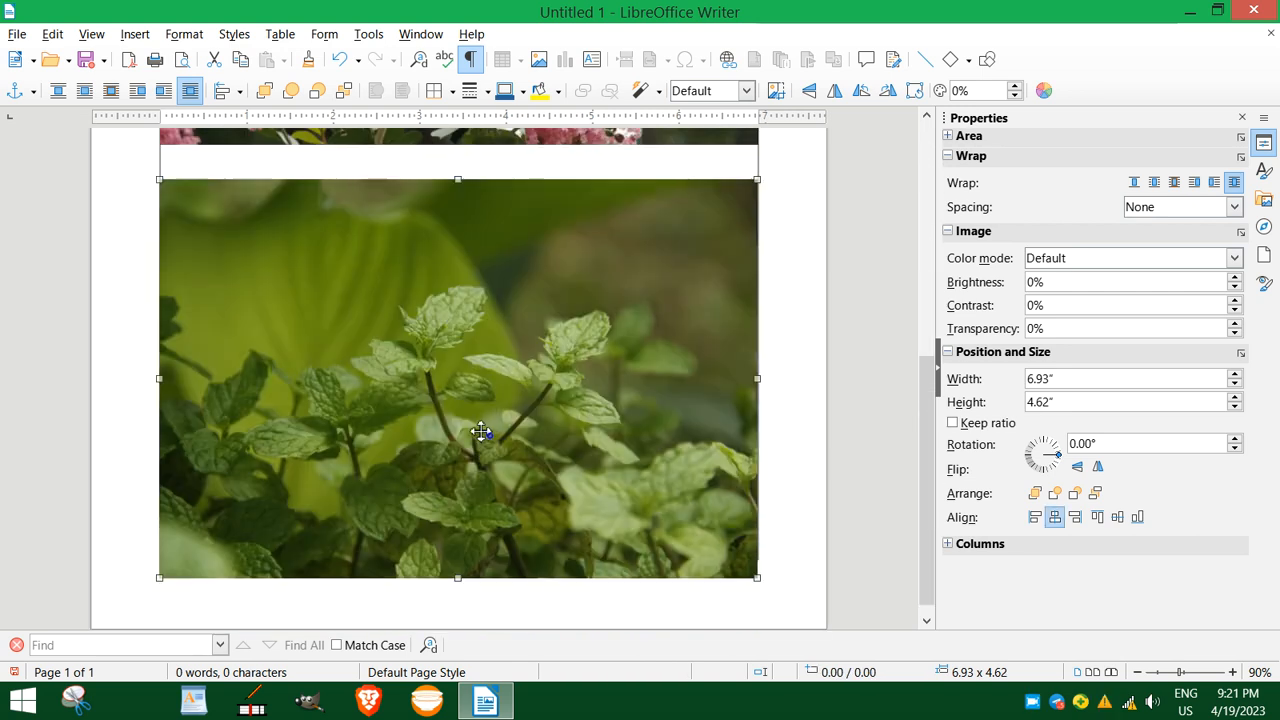
{"action": "scroll", "coordinate": [463, 380], "scroll_direction": "up", "scroll_amount": 3}
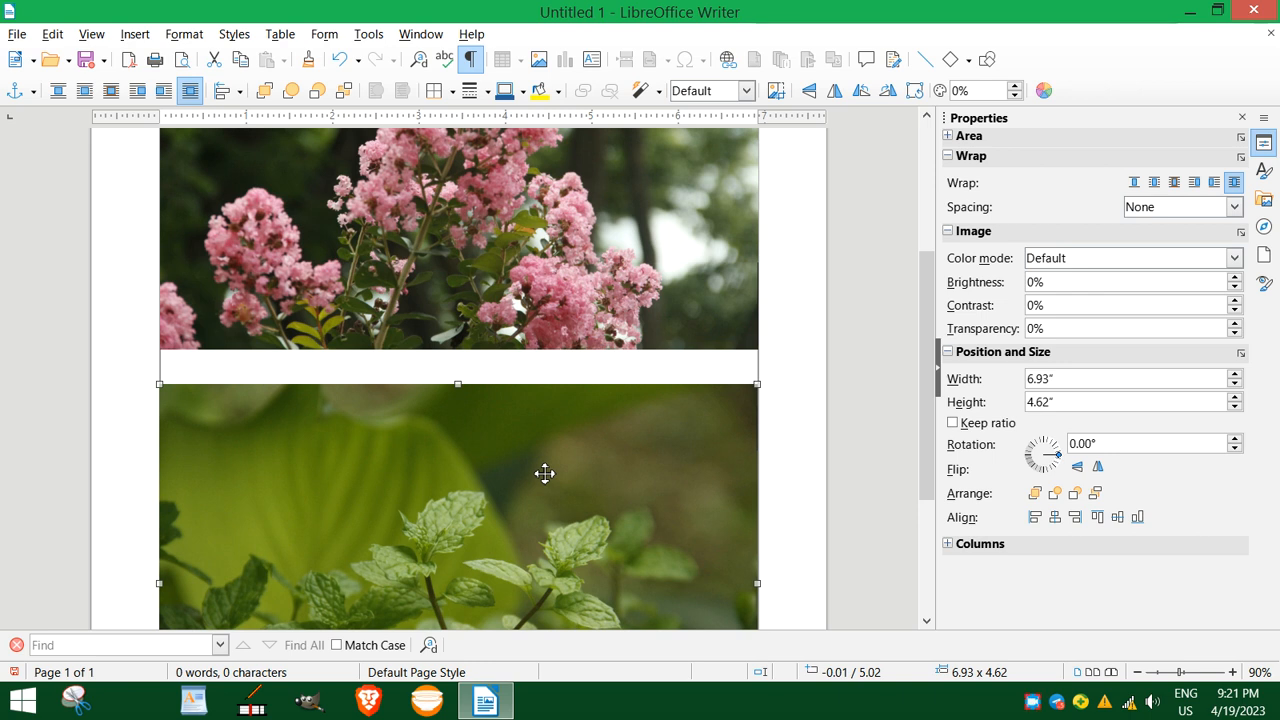
{"action": "scroll", "coordinate": [544, 473], "scroll_direction": "up", "scroll_amount": 2}
{"action": "scroll", "coordinate": [543, 472], "scroll_direction": "down", "scroll_amount": 5}
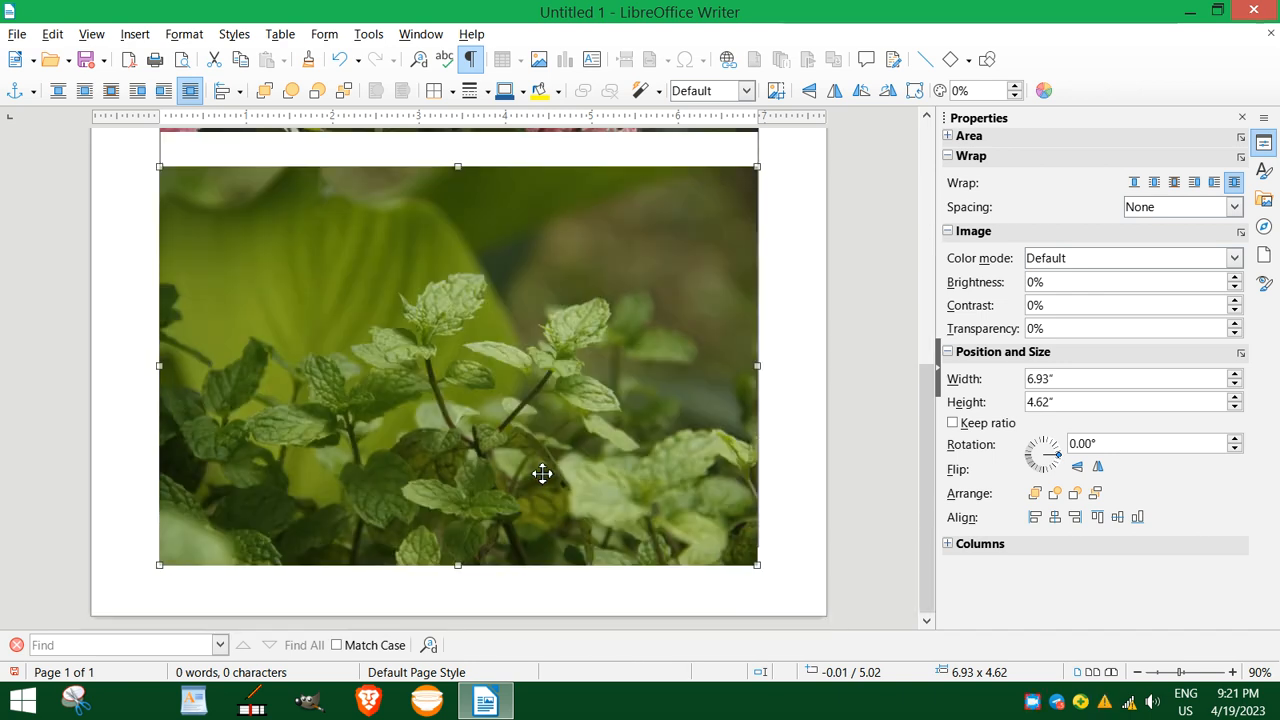
{"action": "scroll", "coordinate": [542, 473], "scroll_direction": "up", "scroll_amount": 2}
{"action": "scroll", "coordinate": [330, 409], "scroll_direction": "up", "scroll_amount": 3}
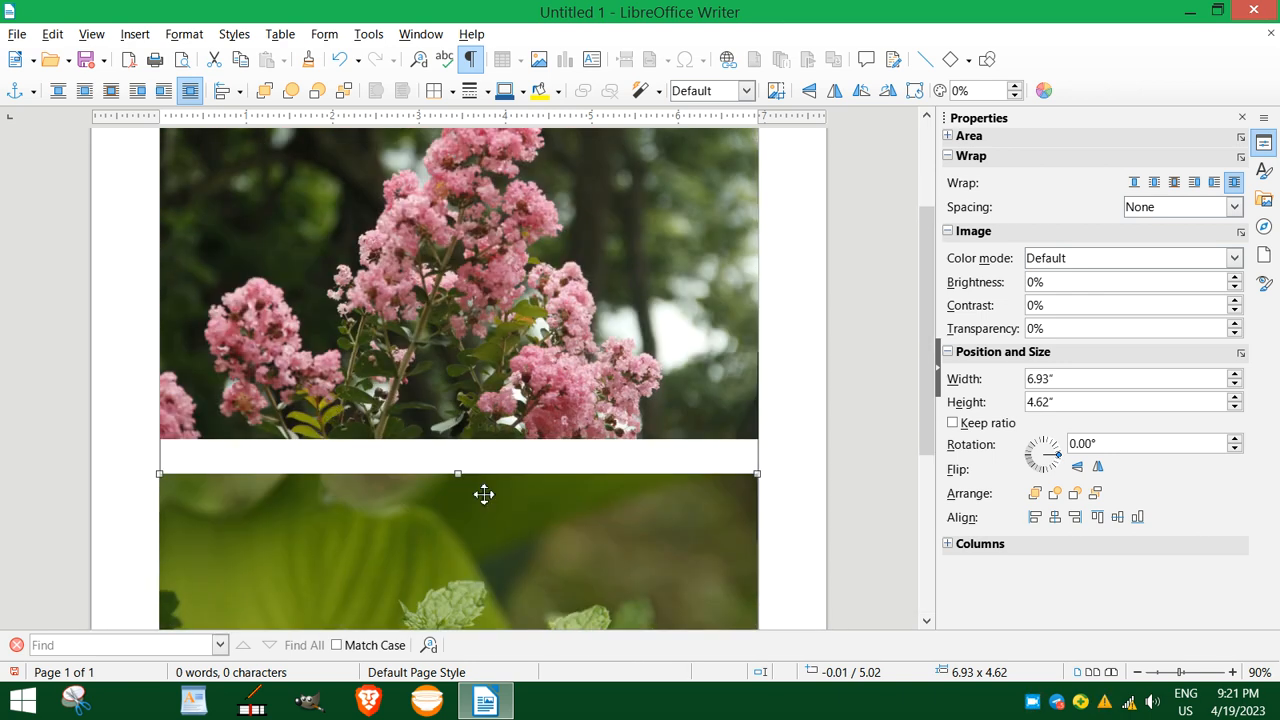
{"action": "scroll", "coordinate": [483, 494], "scroll_direction": "down", "scroll_amount": 3}
{"action": "scroll", "coordinate": [412, 432], "scroll_direction": "up", "scroll_amount": 6}
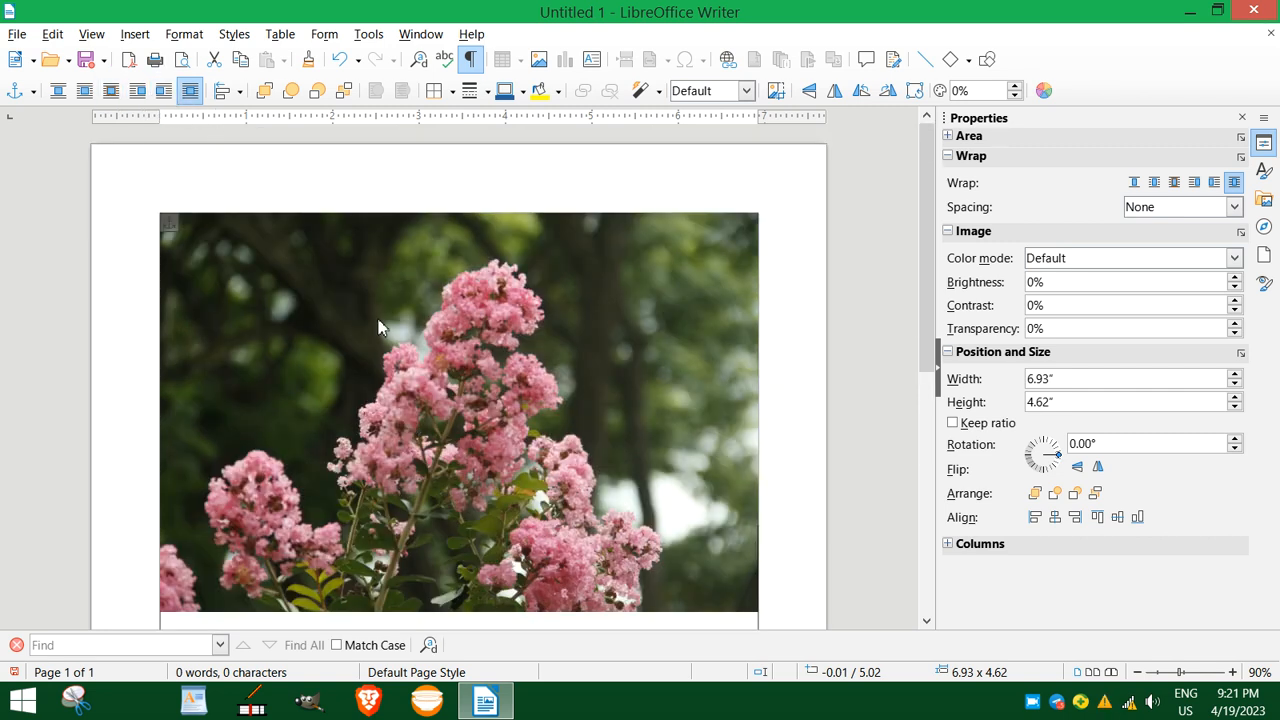
{"action": "scroll", "coordinate": [425, 362], "scroll_direction": "down", "scroll_amount": 8}
{"action": "scroll", "coordinate": [452, 386], "scroll_direction": "up", "scroll_amount": 8}
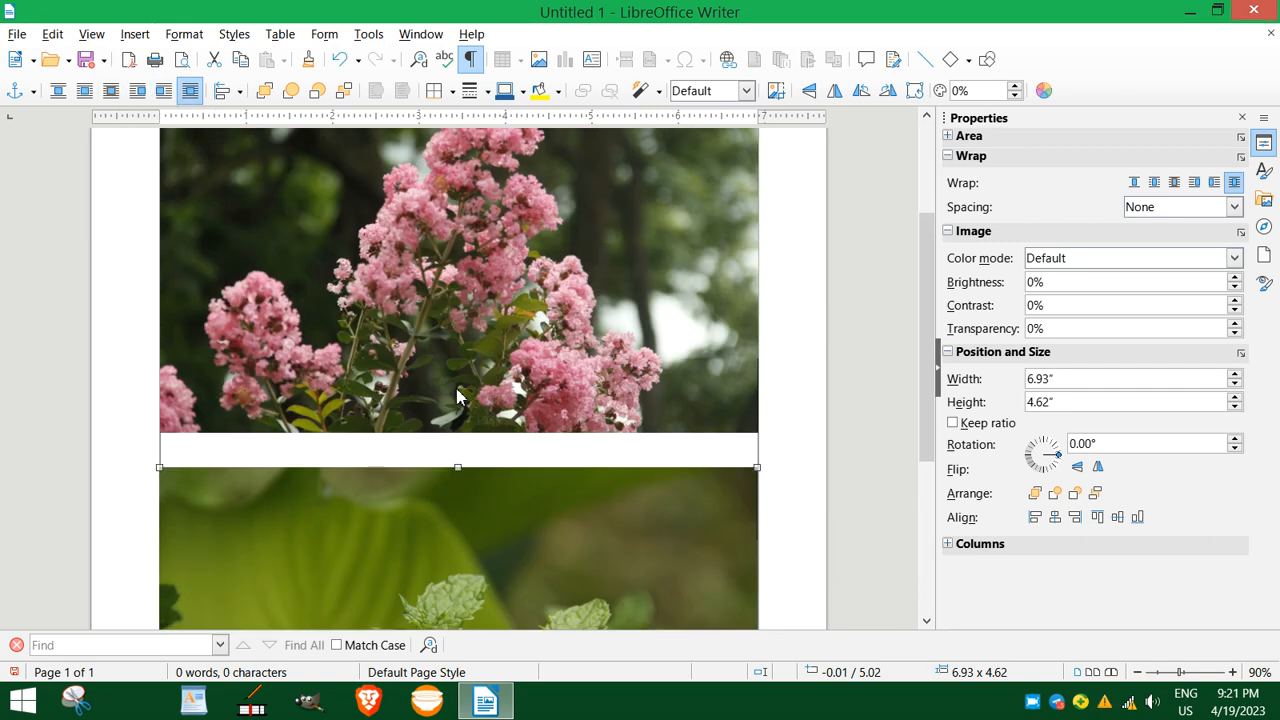
{"action": "left_click", "coordinate": [487, 317]}
{"action": "right_click", "coordinate": [487, 317]}
{"action": "key", "text": "Escape"}
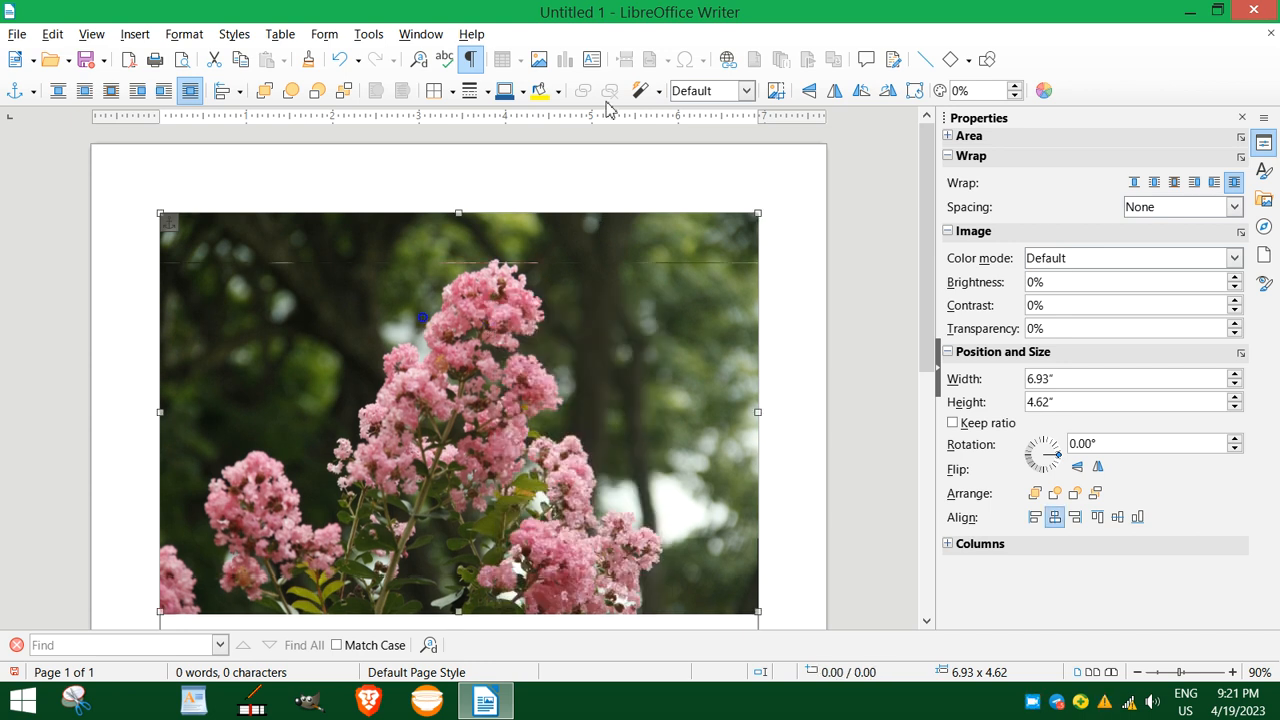
Open the drone shot folder from the desktop and display its files as medium icons
{"action": "double_click", "coordinate": [590, 25]}
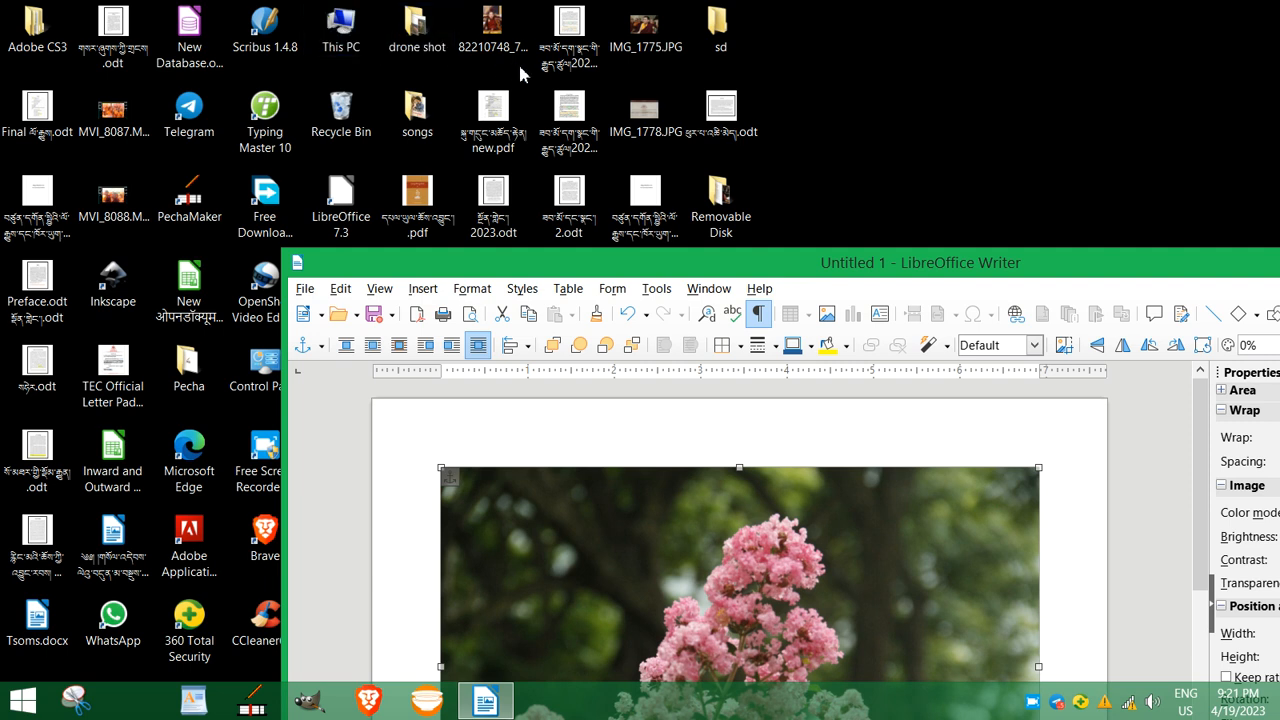
{"action": "double_click", "coordinate": [416, 50]}
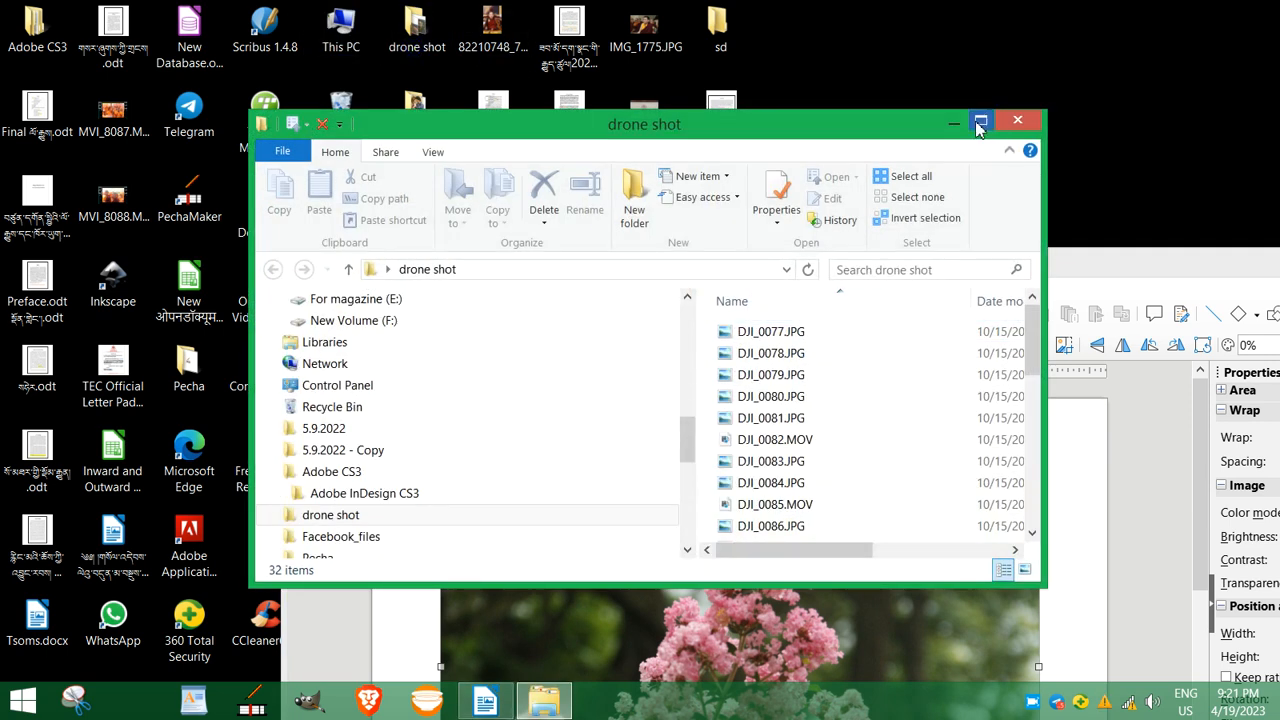
{"action": "left_click", "coordinate": [980, 122]}
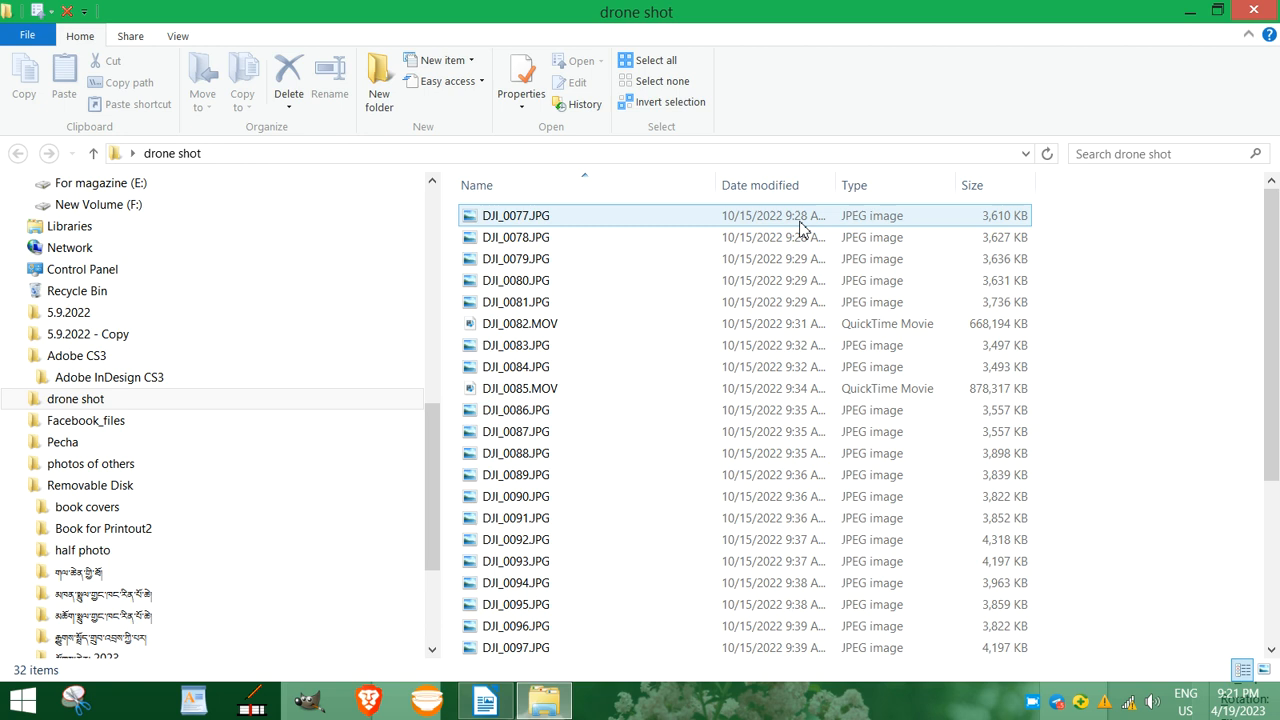
{"action": "left_click", "coordinate": [178, 36]}
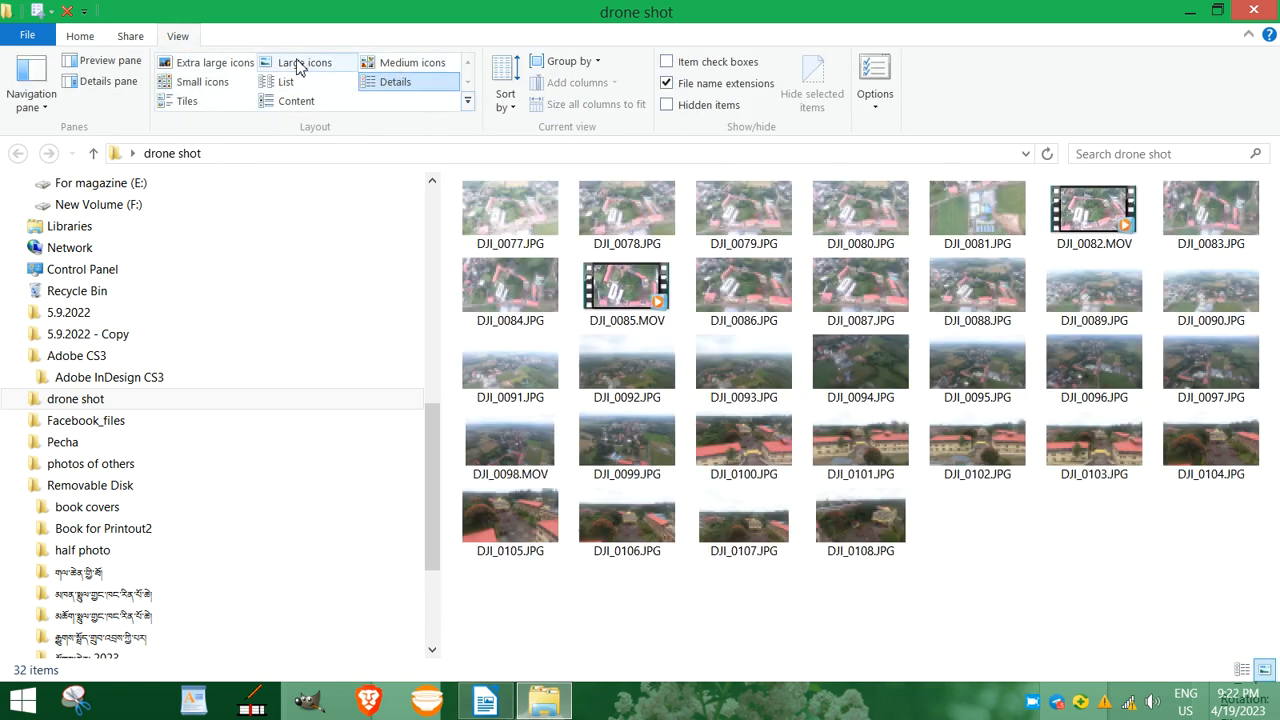
{"action": "left_click", "coordinate": [387, 66]}
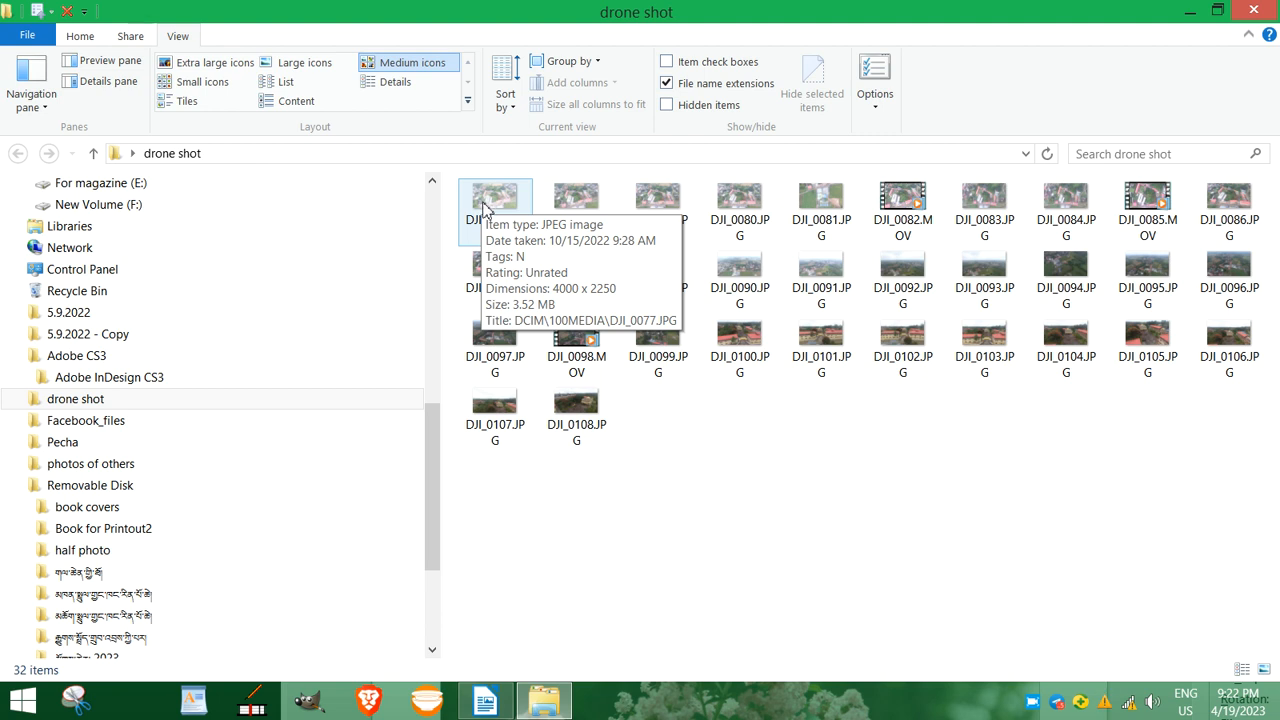
Check the file size of DJI_0077.JPG in its file properties and close them
{"action": "right_click", "coordinate": [485, 207]}
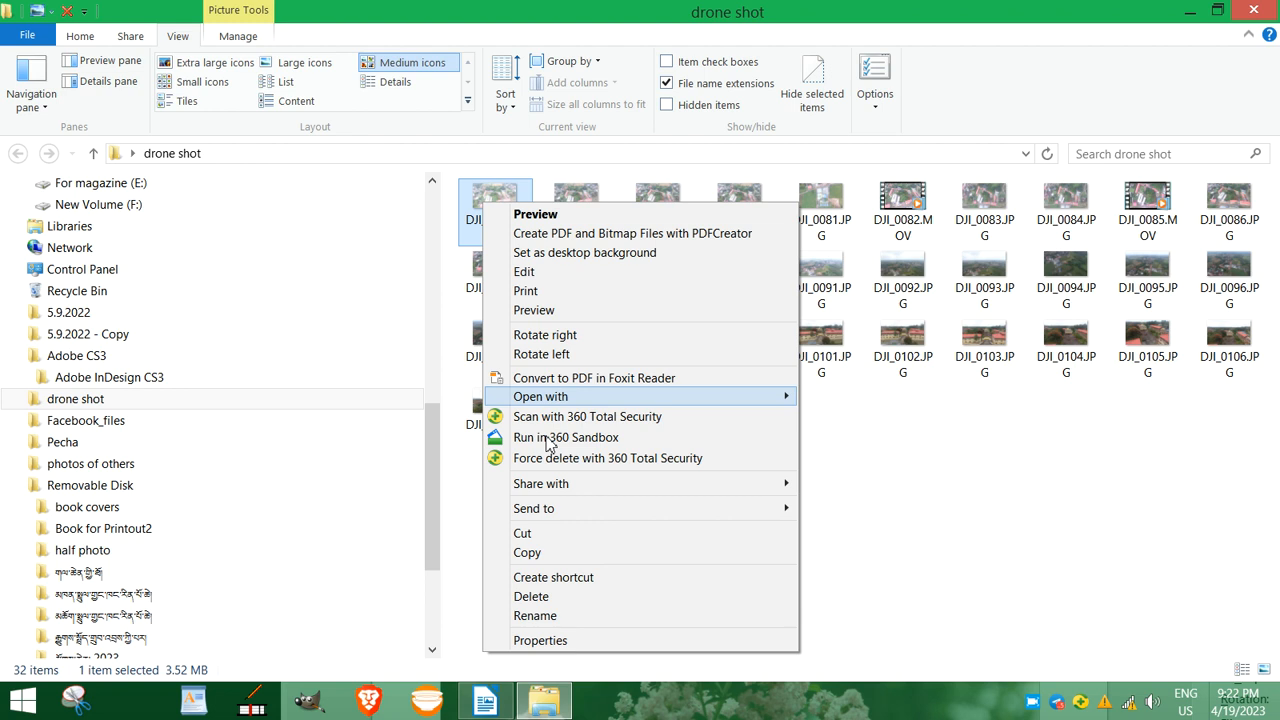
{"action": "left_click", "coordinate": [540, 641]}
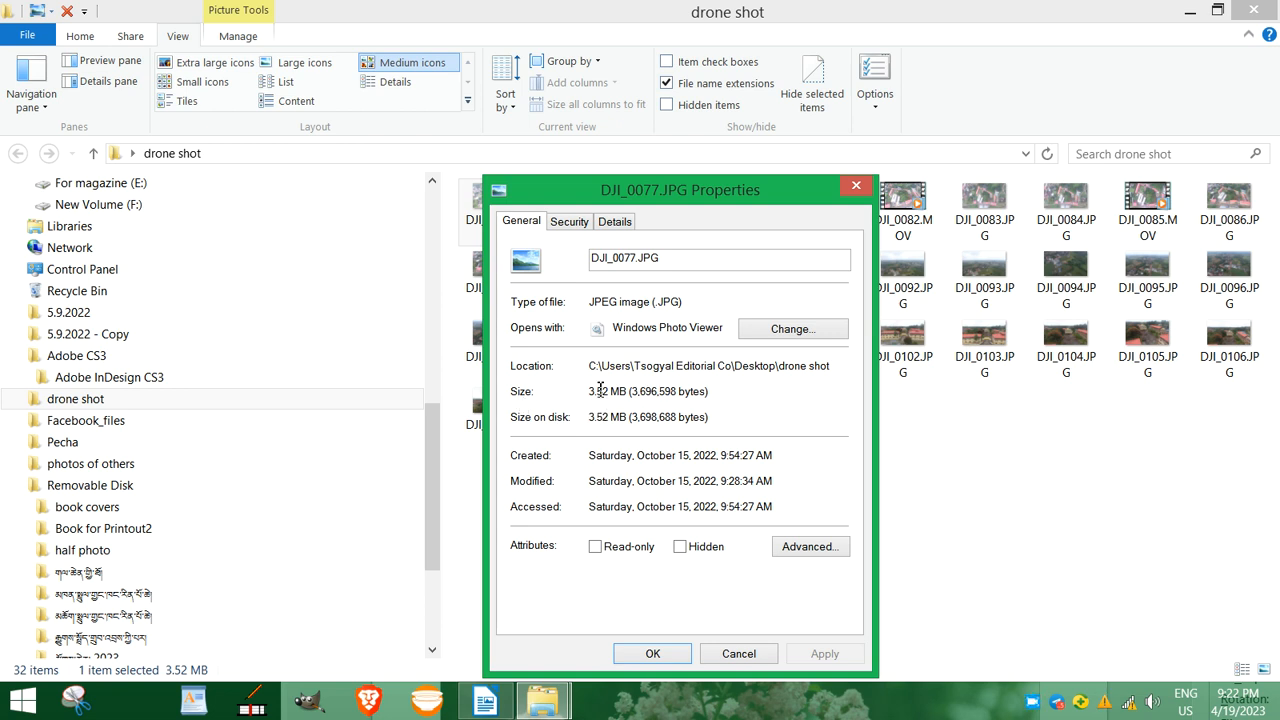
{"action": "left_click", "coordinate": [758, 662]}
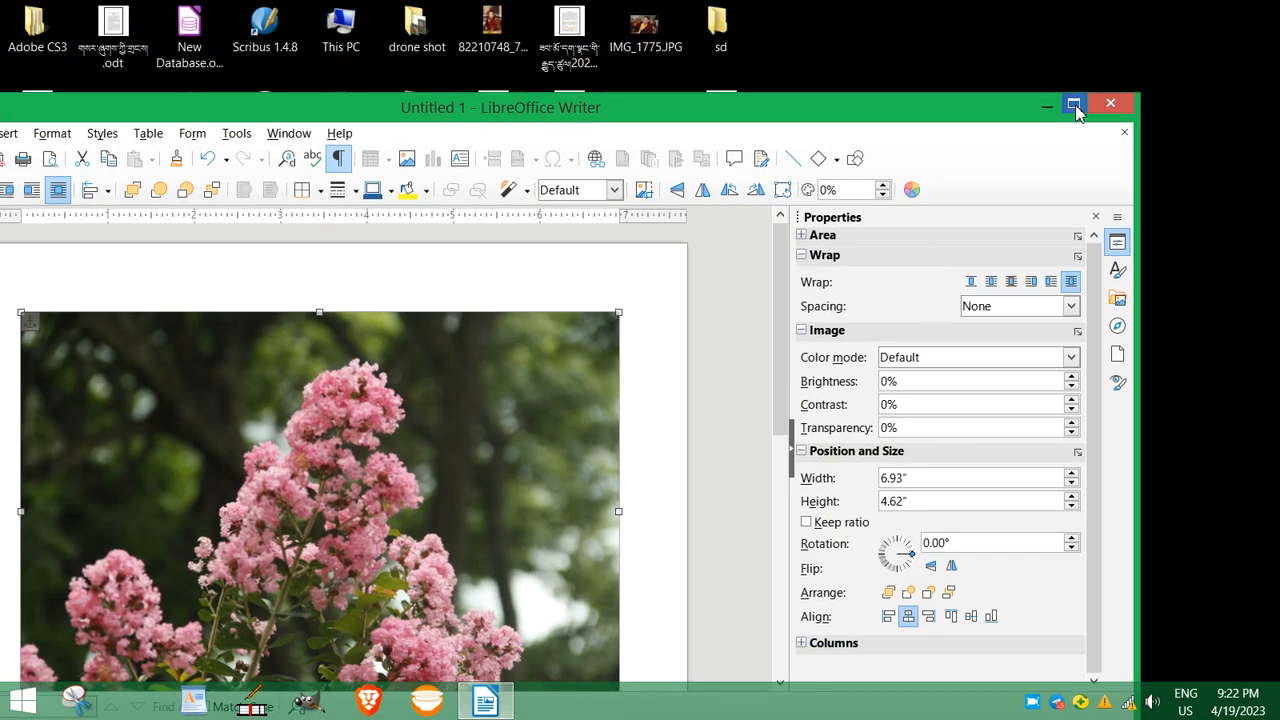
Return to LibreOffice Writer and shrink the pink flower image proportionally to about 5.70 by 3.80 inches
{"action": "left_click", "coordinate": [1073, 105]}
{"action": "scroll", "coordinate": [566, 314], "scroll_direction": "down", "scroll_amount": 8}
{"action": "scroll", "coordinate": [565, 322], "scroll_direction": "up", "scroll_amount": 3}
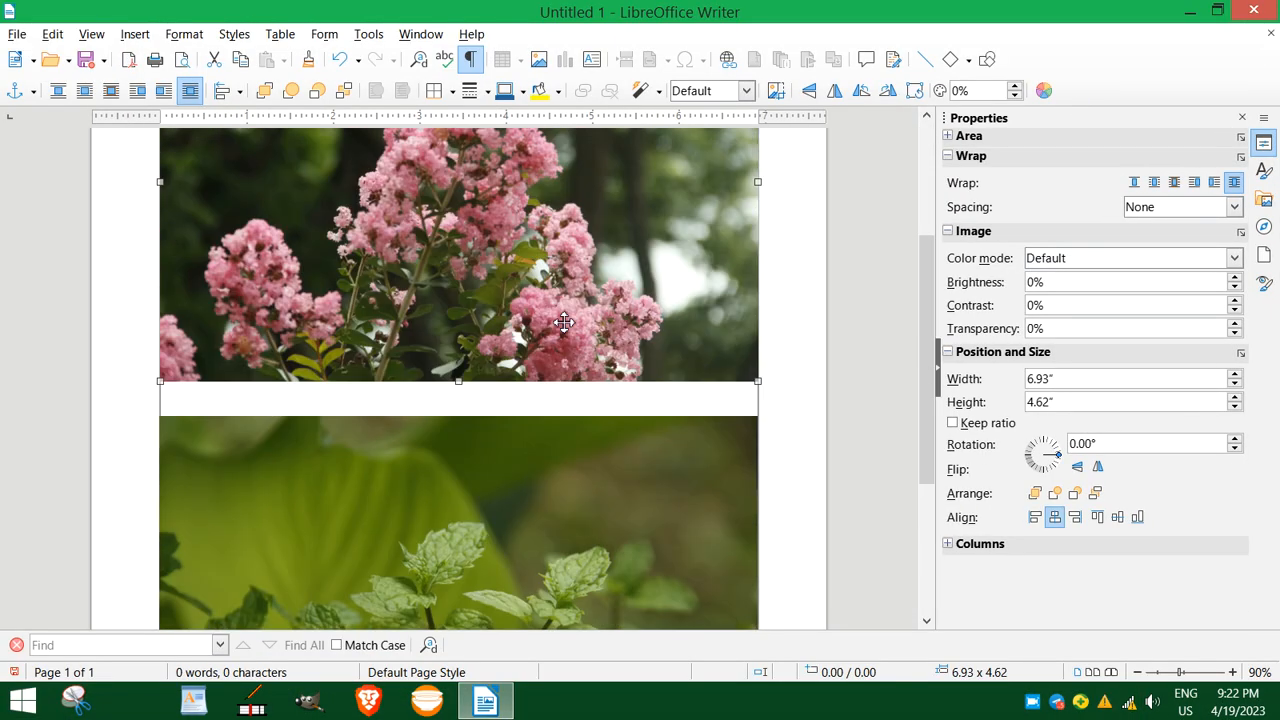
{"action": "scroll", "coordinate": [565, 322], "scroll_direction": "down", "scroll_amount": 5}
{"action": "scroll", "coordinate": [565, 322], "scroll_direction": "up", "scroll_amount": 7}
{"action": "scroll", "coordinate": [564, 321], "scroll_direction": "up", "scroll_amount": 3}
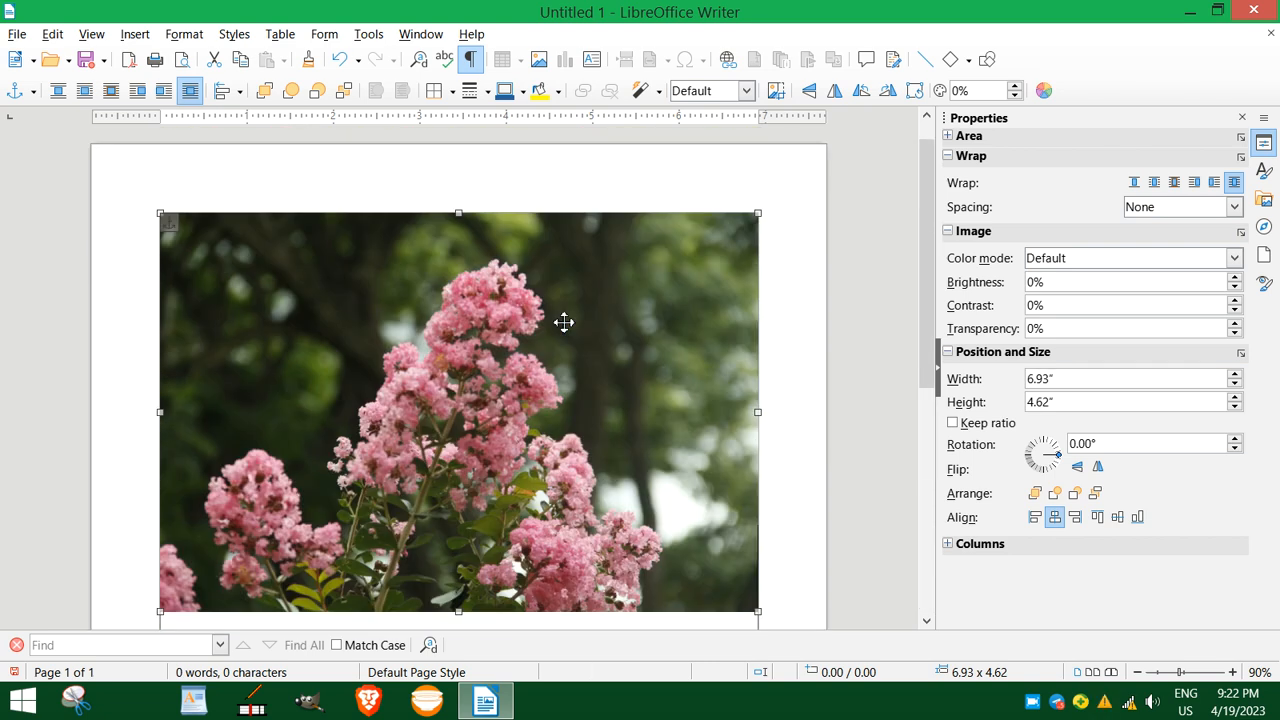
{"action": "scroll", "coordinate": [564, 321], "scroll_direction": "down", "scroll_amount": 3}
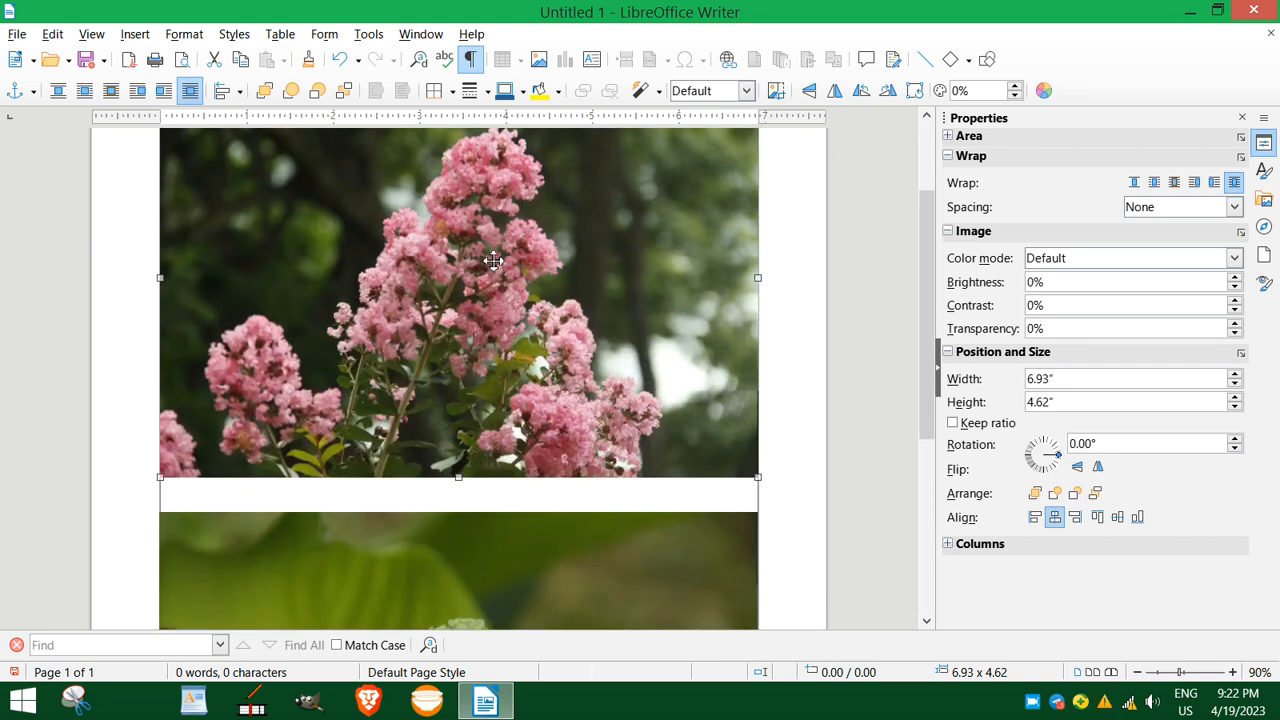
{"action": "scroll", "coordinate": [485, 268], "scroll_direction": "up", "scroll_amount": 3}
{"action": "scroll", "coordinate": [474, 285], "scroll_direction": "down", "scroll_amount": 3}
{"action": "left_click_drag", "start_coordinate": [757, 479], "coordinate": [610, 404]}
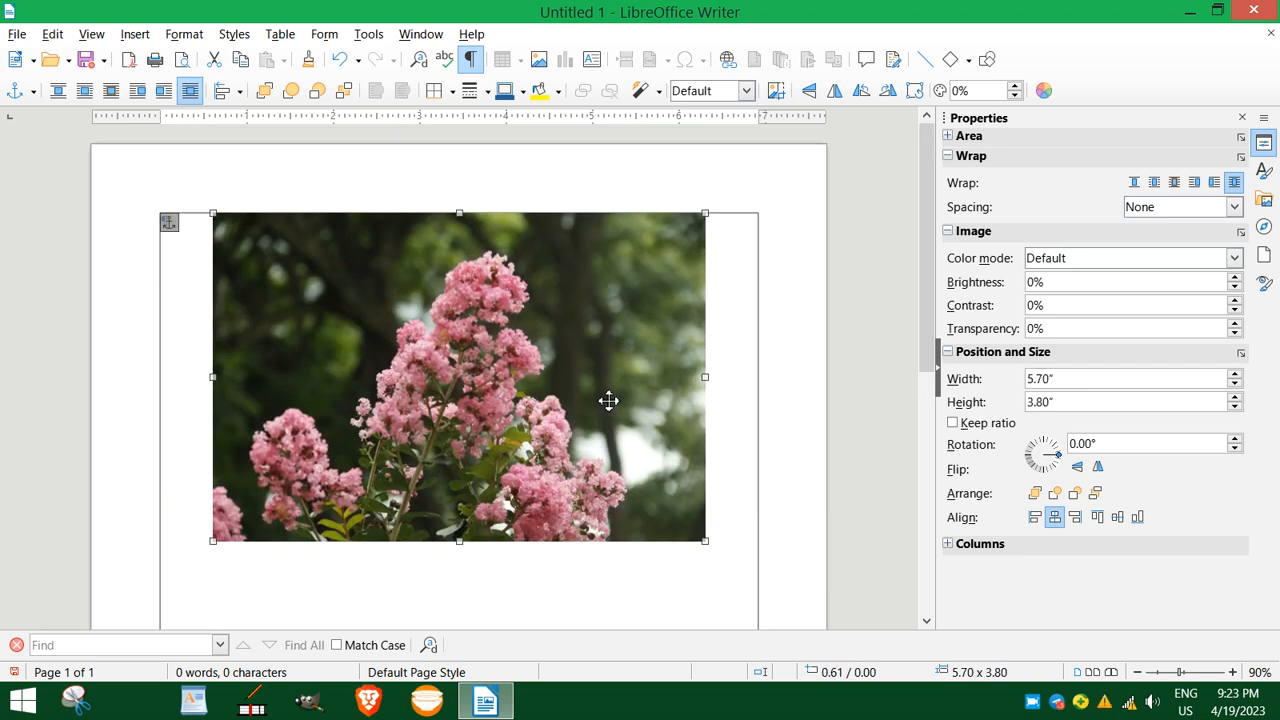
Bring the pink flower image to the front of the stacking order
{"action": "right_click", "coordinate": [467, 304]}
{"action": "mouse_move", "coordinate": [537, 528]}
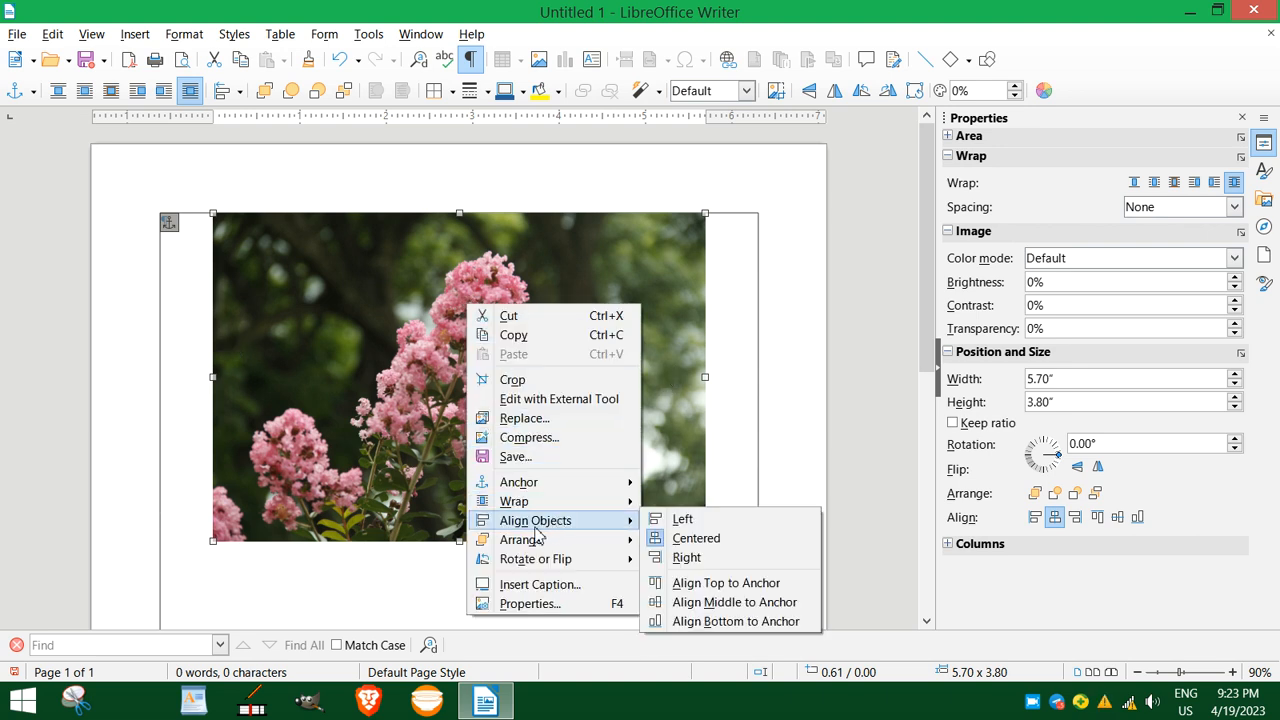
{"action": "mouse_move", "coordinate": [600, 540]}
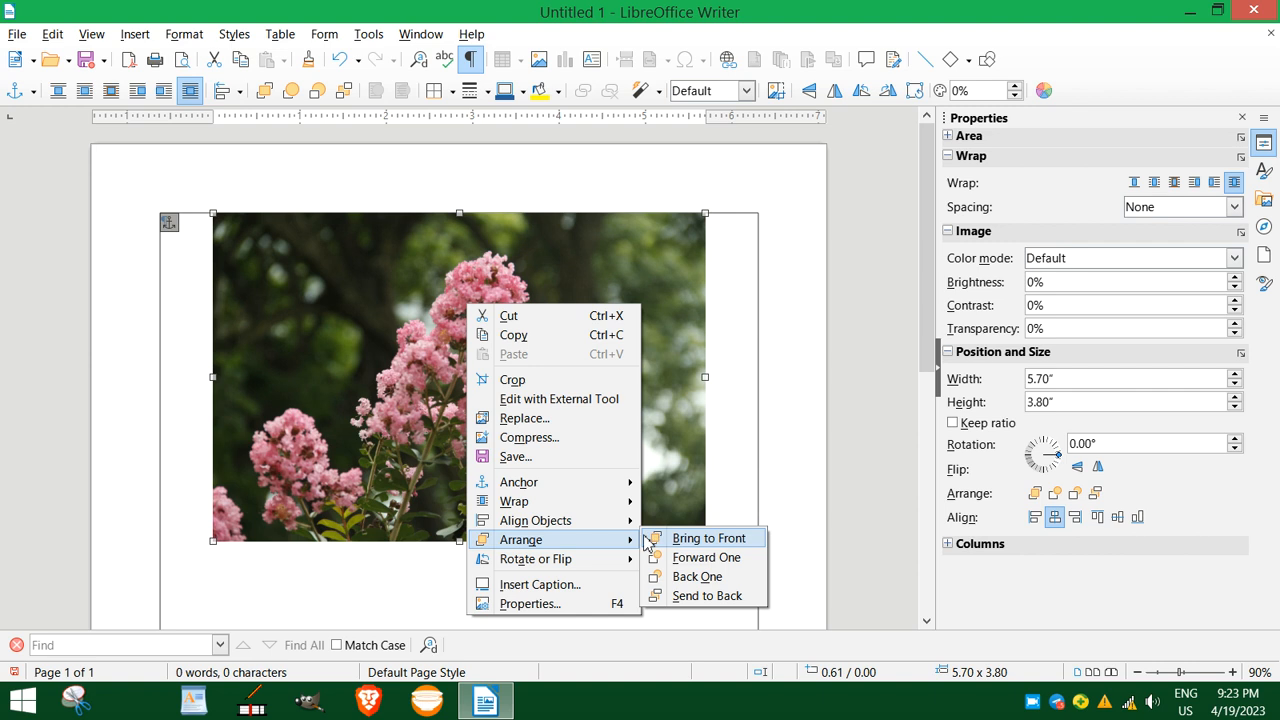
{"action": "left_click", "coordinate": [668, 535]}
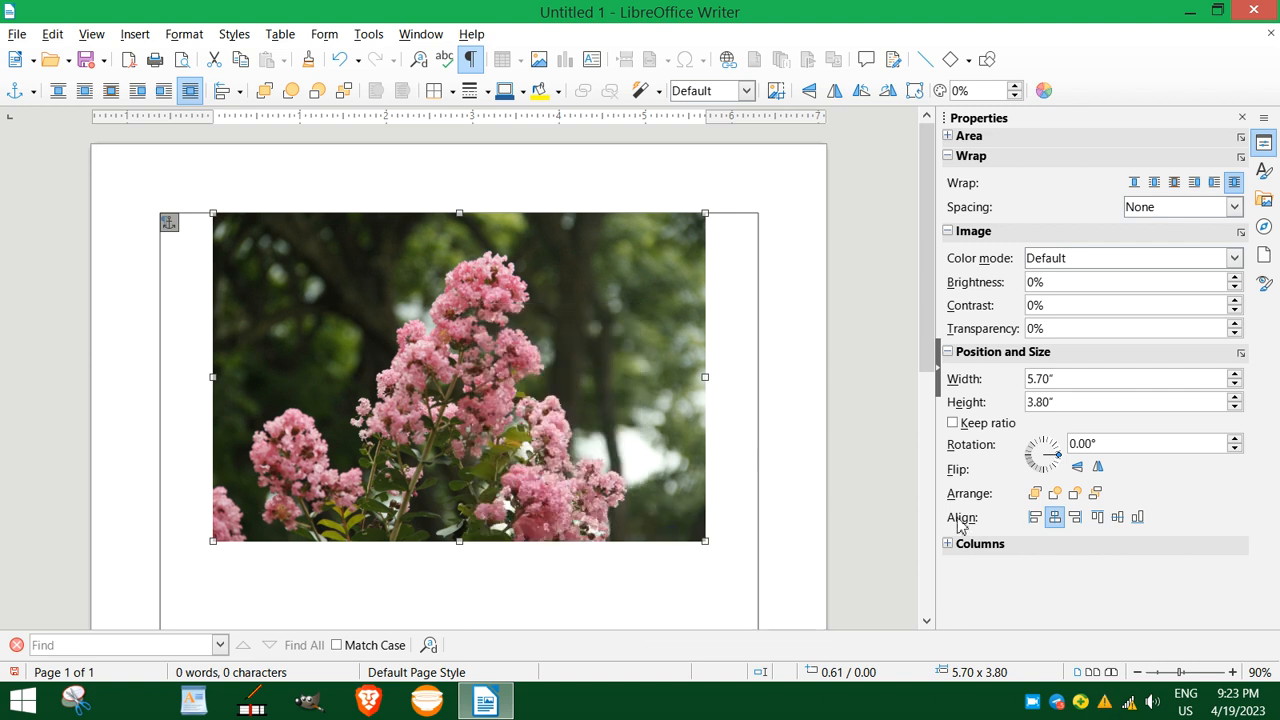
Try left and right alignment on the pink flower image, and set it back to centered
{"action": "right_click", "coordinate": [450, 324]}
{"action": "mouse_move", "coordinate": [601, 557]}
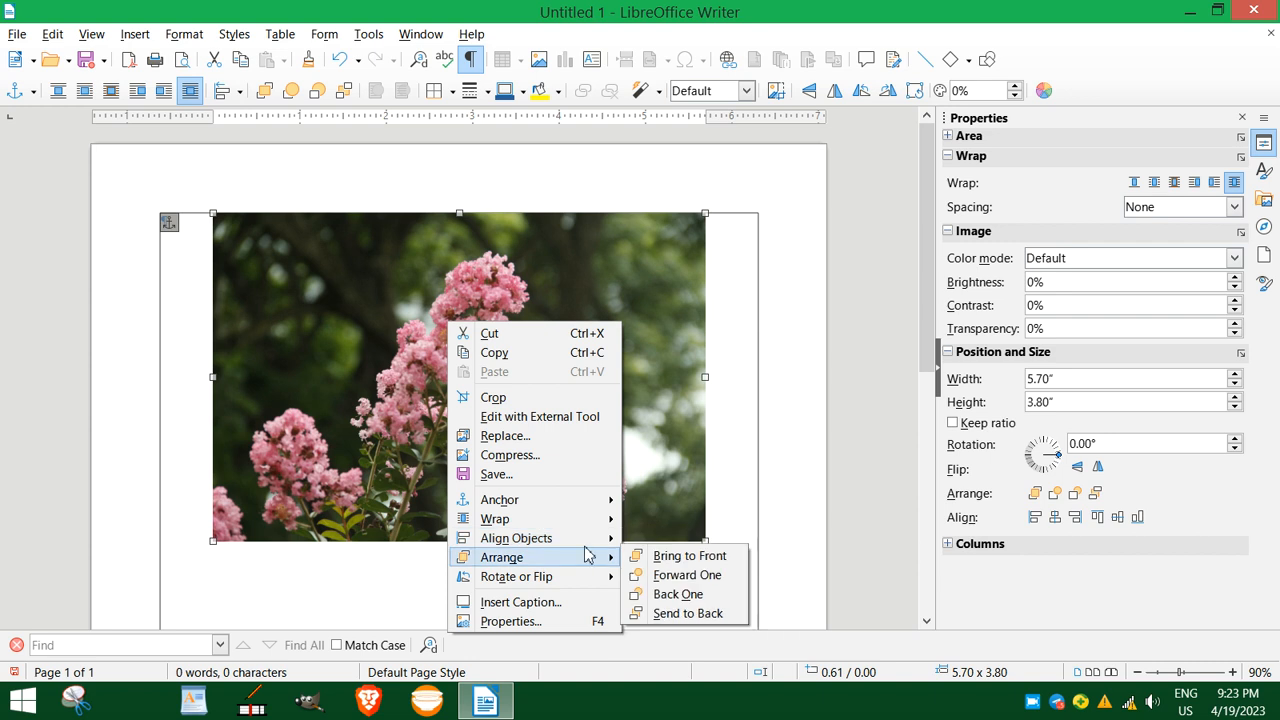
{"action": "left_click", "coordinate": [660, 537]}
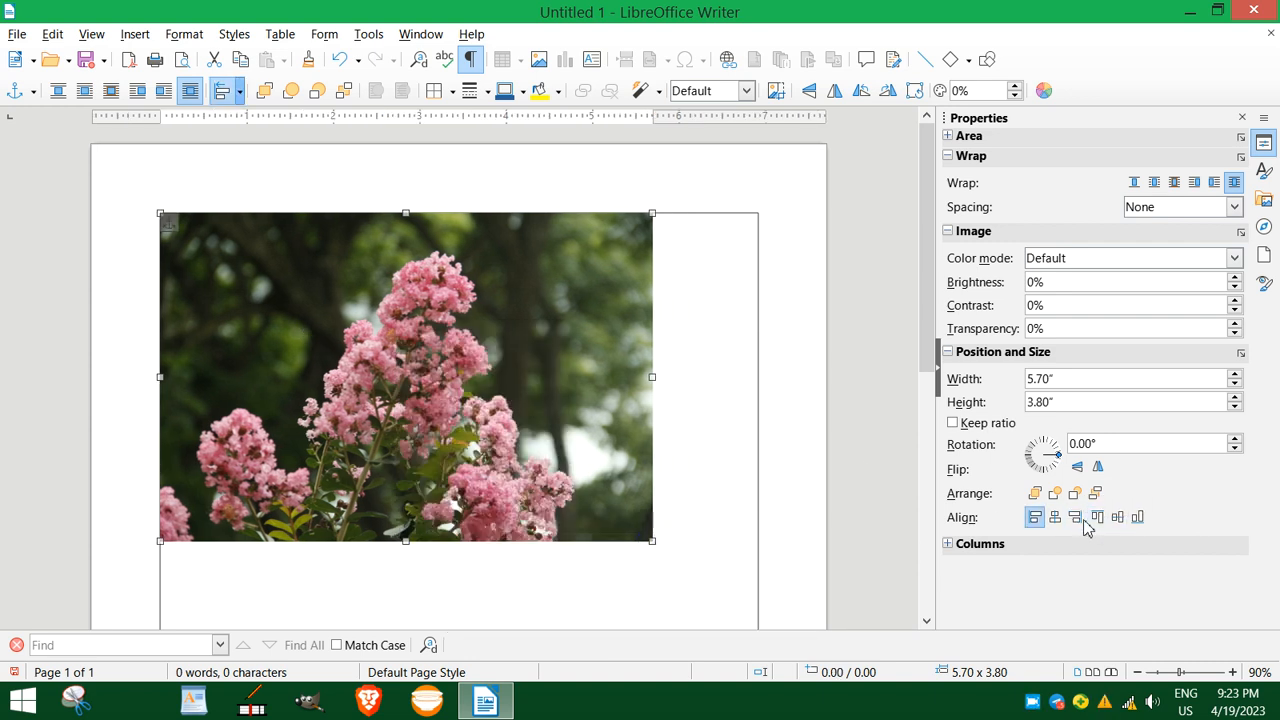
{"action": "left_click", "coordinate": [1076, 518]}
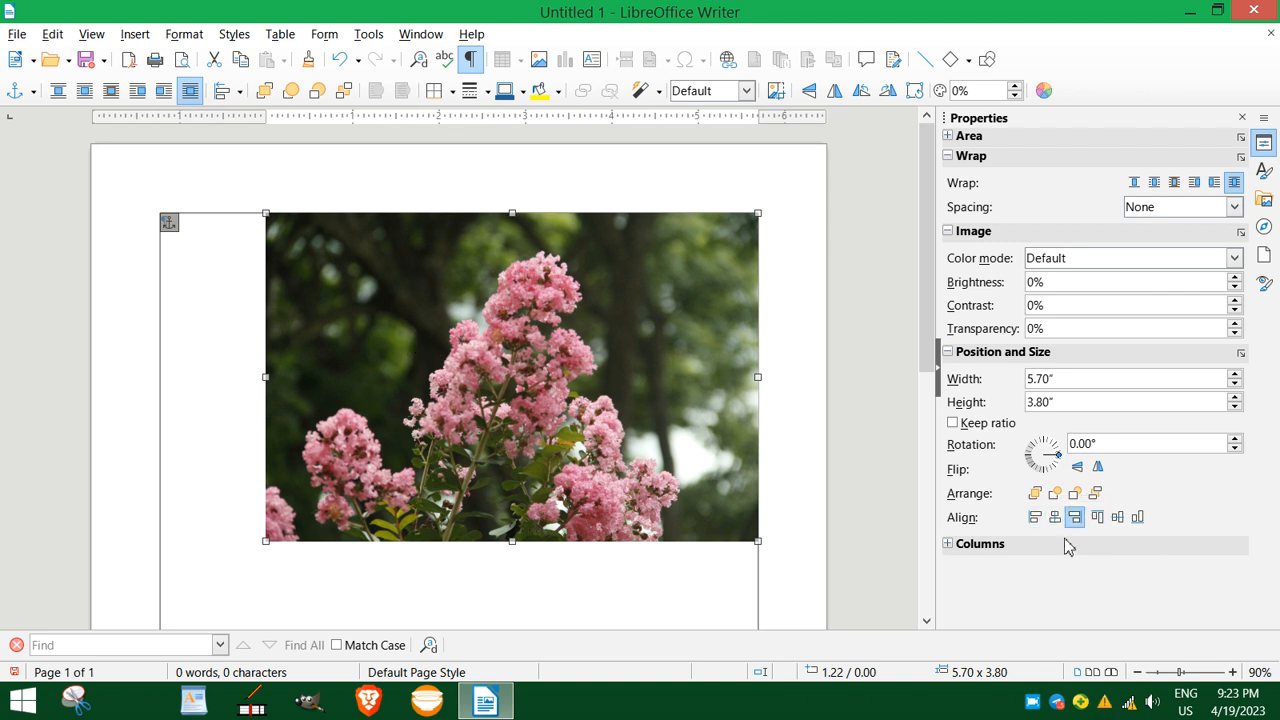
{"action": "left_click", "coordinate": [1058, 522]}
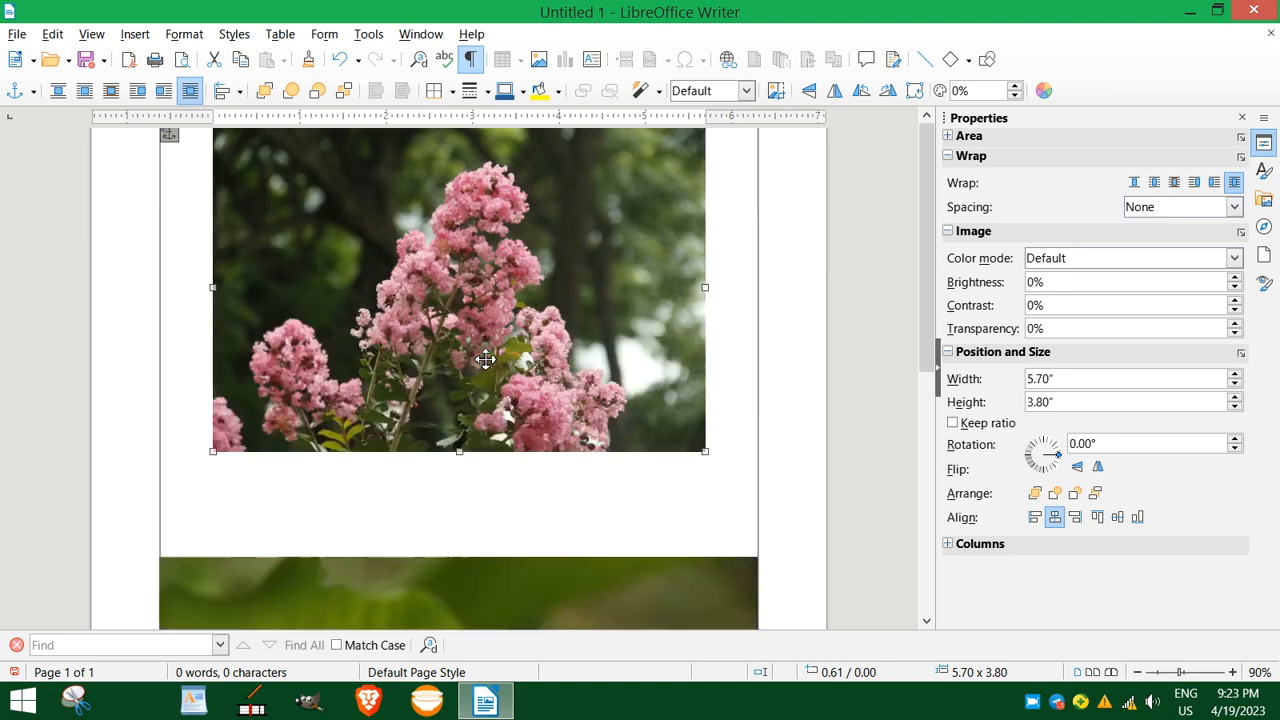
{"action": "scroll", "coordinate": [485, 358], "scroll_direction": "down", "scroll_amount": 5}
{"action": "scroll", "coordinate": [485, 358], "scroll_direction": "up", "scroll_amount": 3}
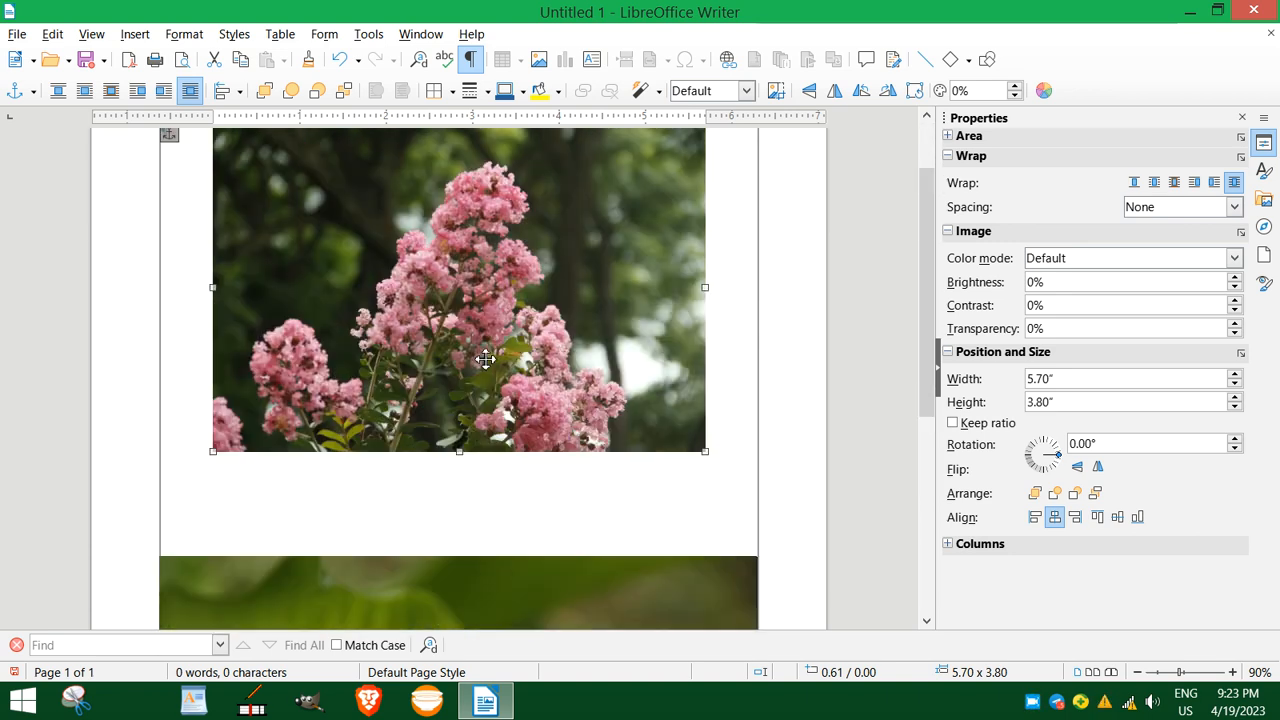
{"action": "scroll", "coordinate": [485, 358], "scroll_direction": "up", "scroll_amount": 2}
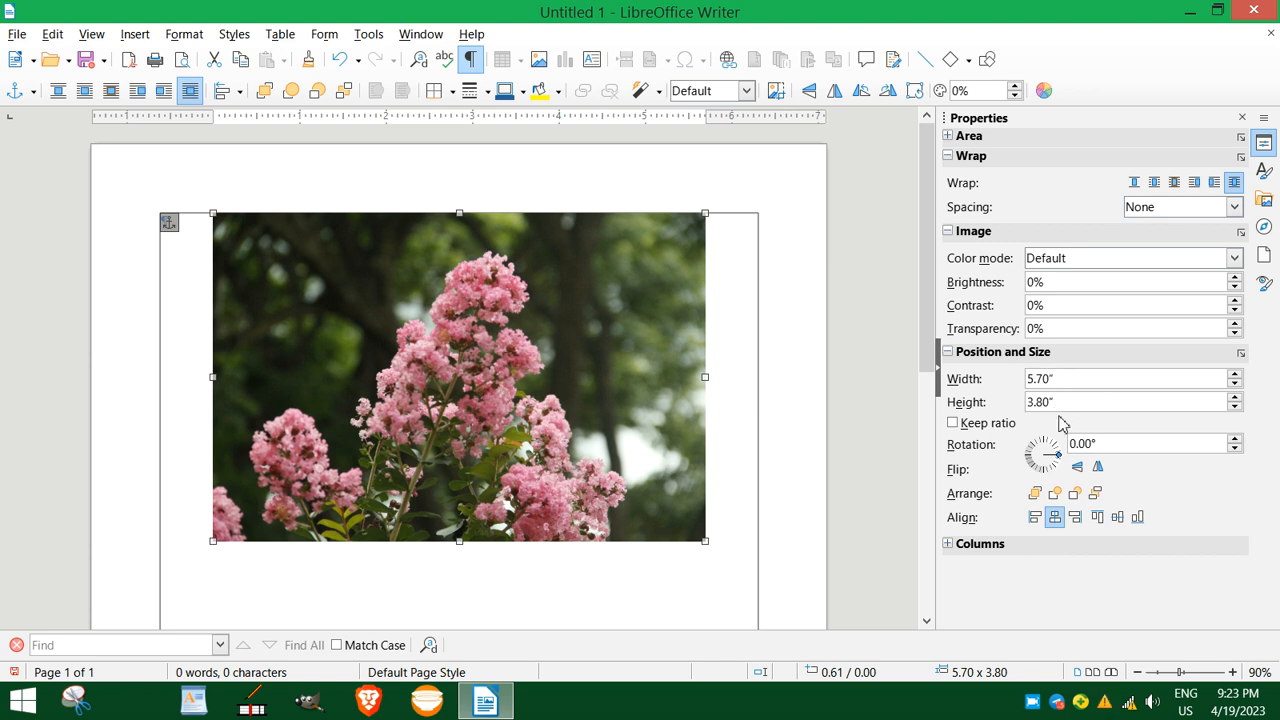
In the pink flower image's properties, set the left crop to 1.60" while keeping the scale
{"action": "right_click", "coordinate": [505, 299]}
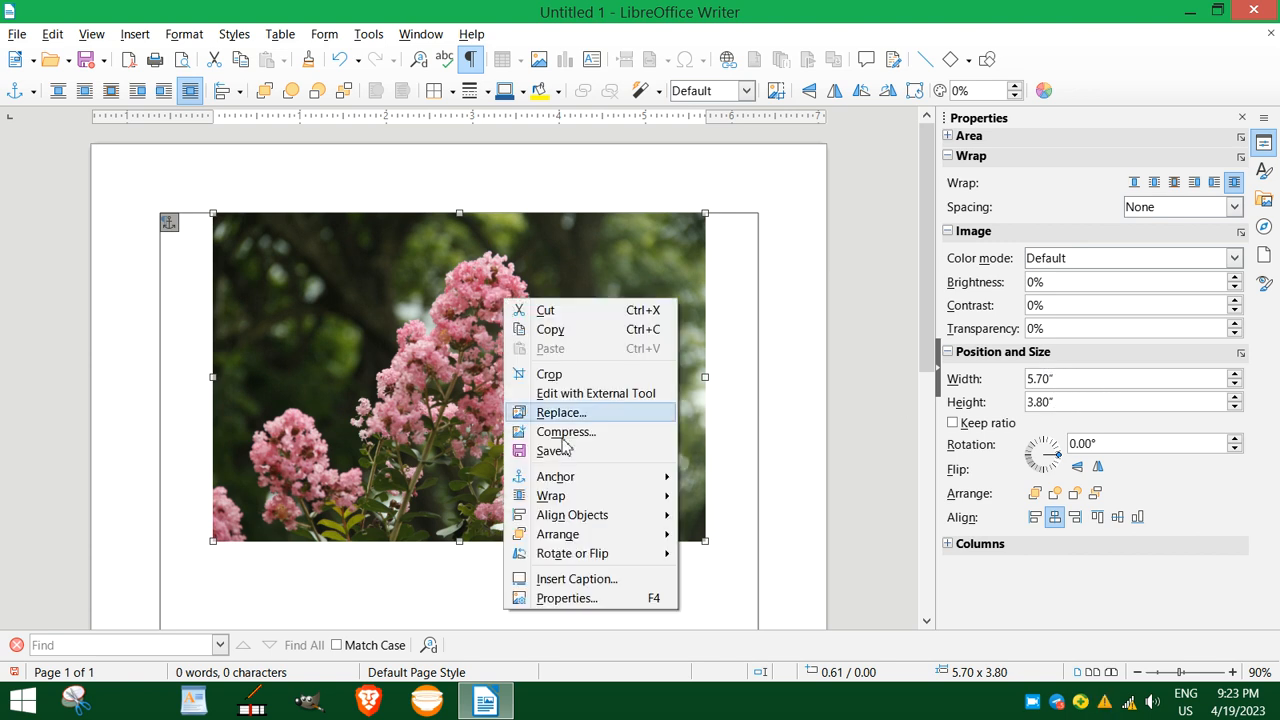
{"action": "left_click", "coordinate": [565, 595]}
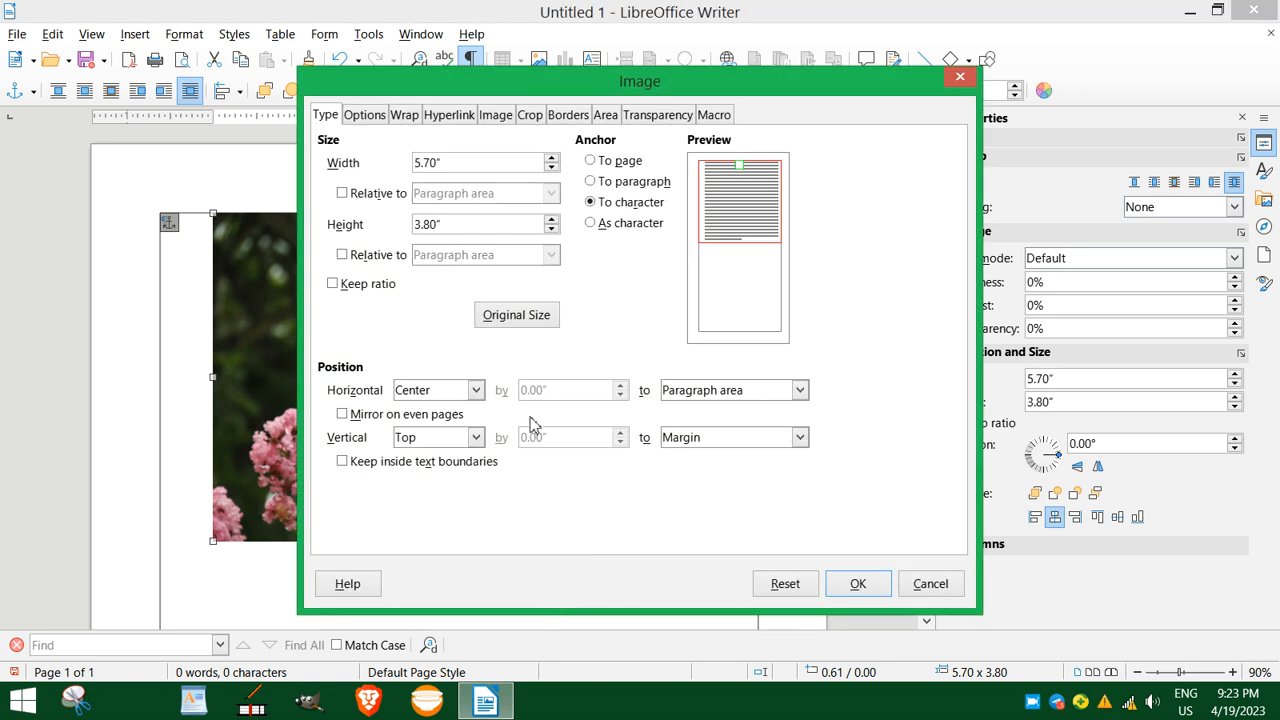
{"action": "left_click", "coordinate": [370, 115]}
{"action": "left_click", "coordinate": [329, 115]}
{"action": "left_click", "coordinate": [530, 115]}
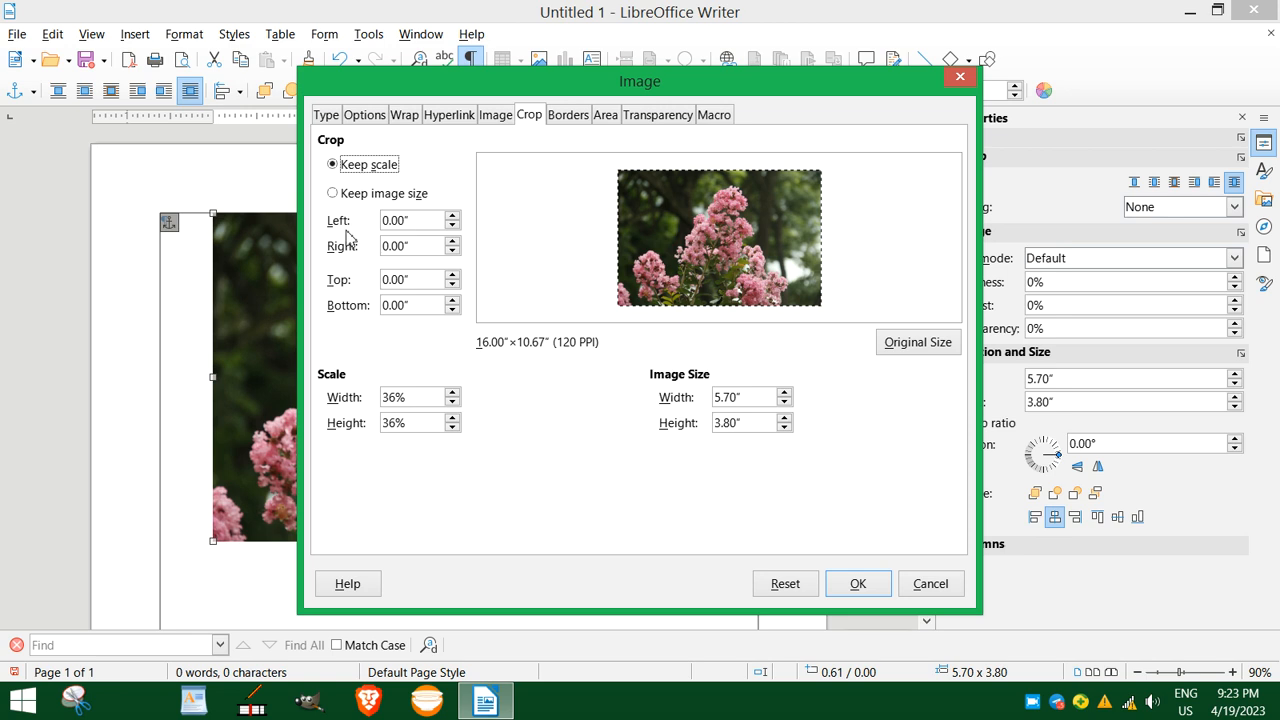
{"action": "left_click", "coordinate": [452, 219]}
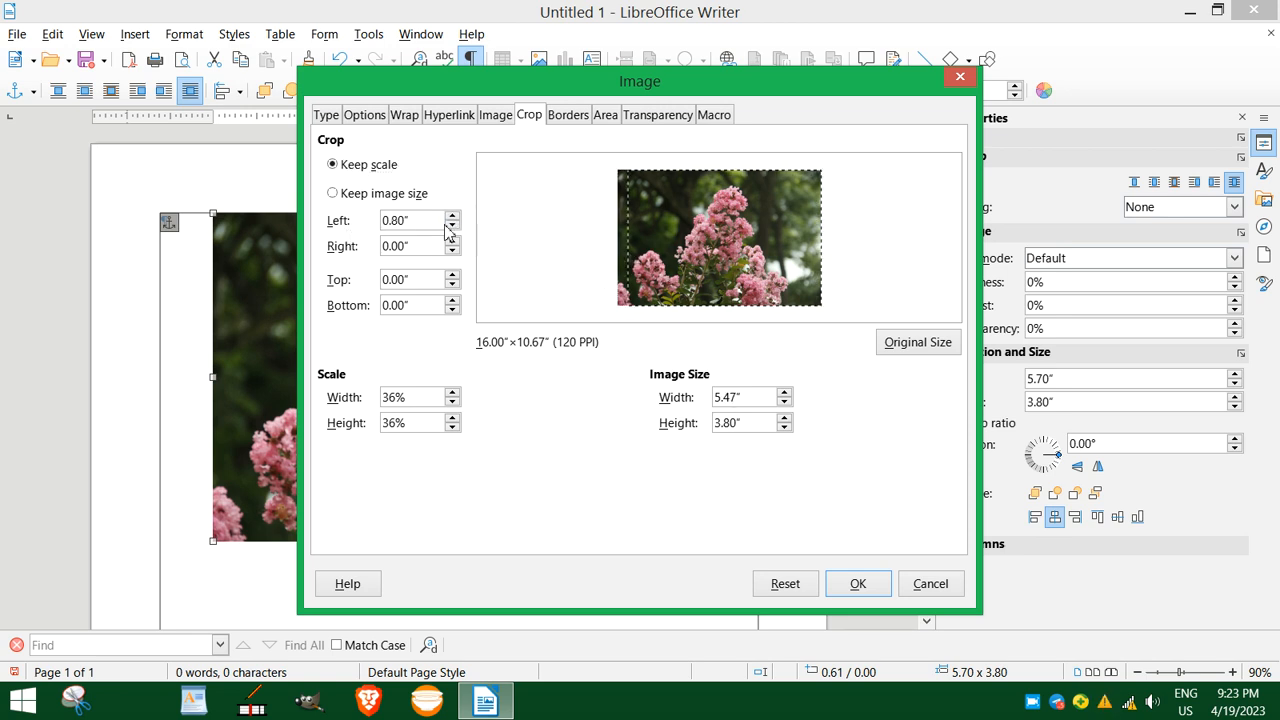
{"action": "left_click", "coordinate": [453, 218]}
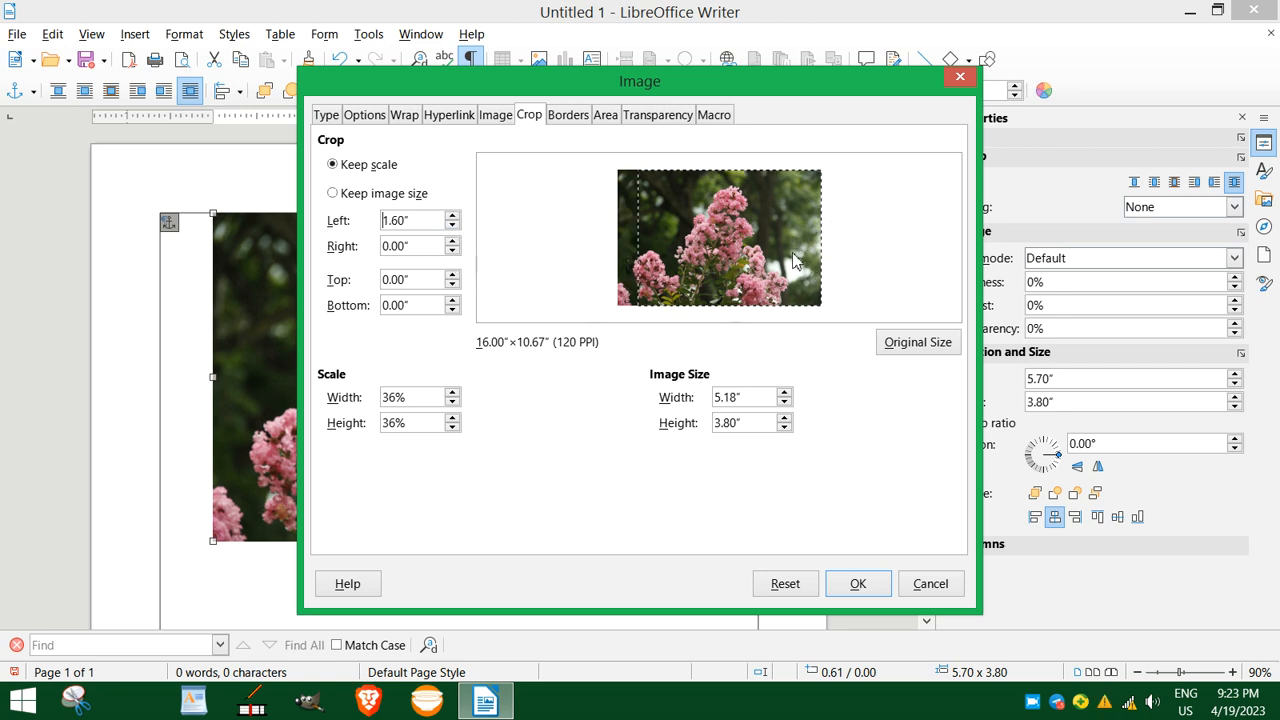
Set the image's right crop to 2.40", trim its top edge slightly, and apply the crop
{"action": "left_click", "coordinate": [453, 243]}
{"action": "left_click", "coordinate": [453, 243]}
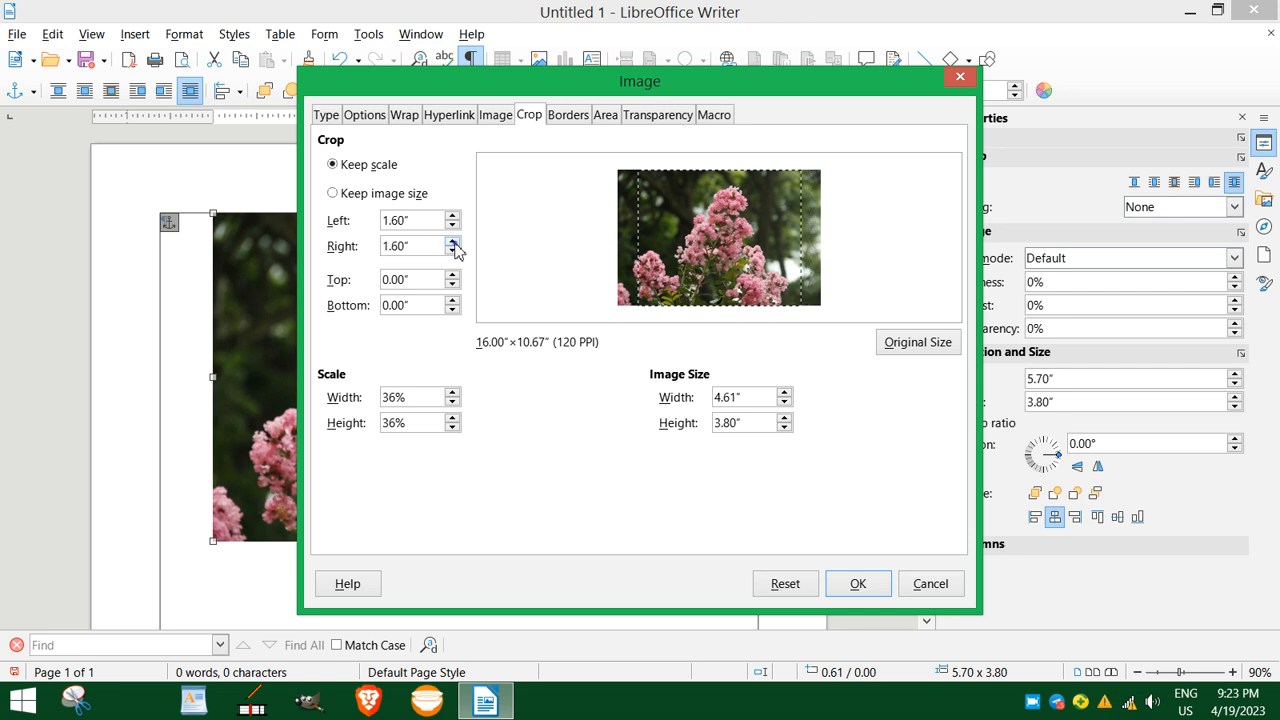
{"action": "left_click", "coordinate": [453, 243]}
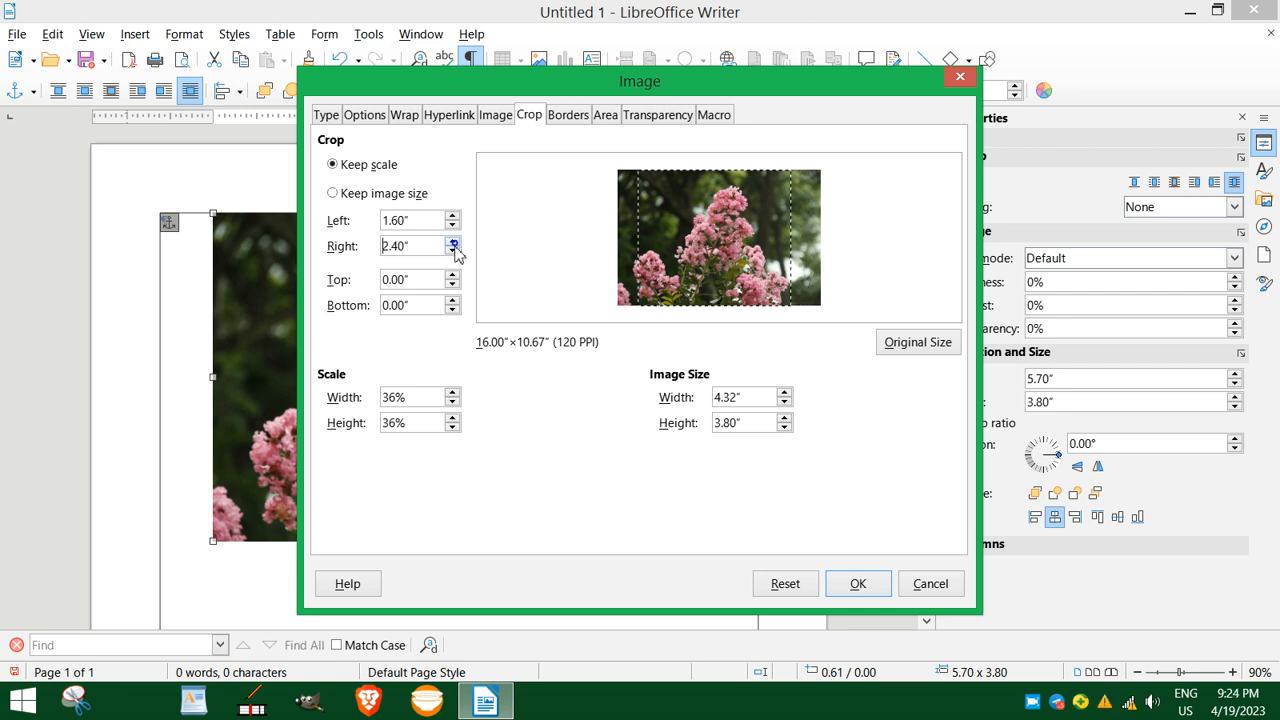
{"action": "left_click", "coordinate": [453, 275]}
{"action": "left_click", "coordinate": [858, 585]}
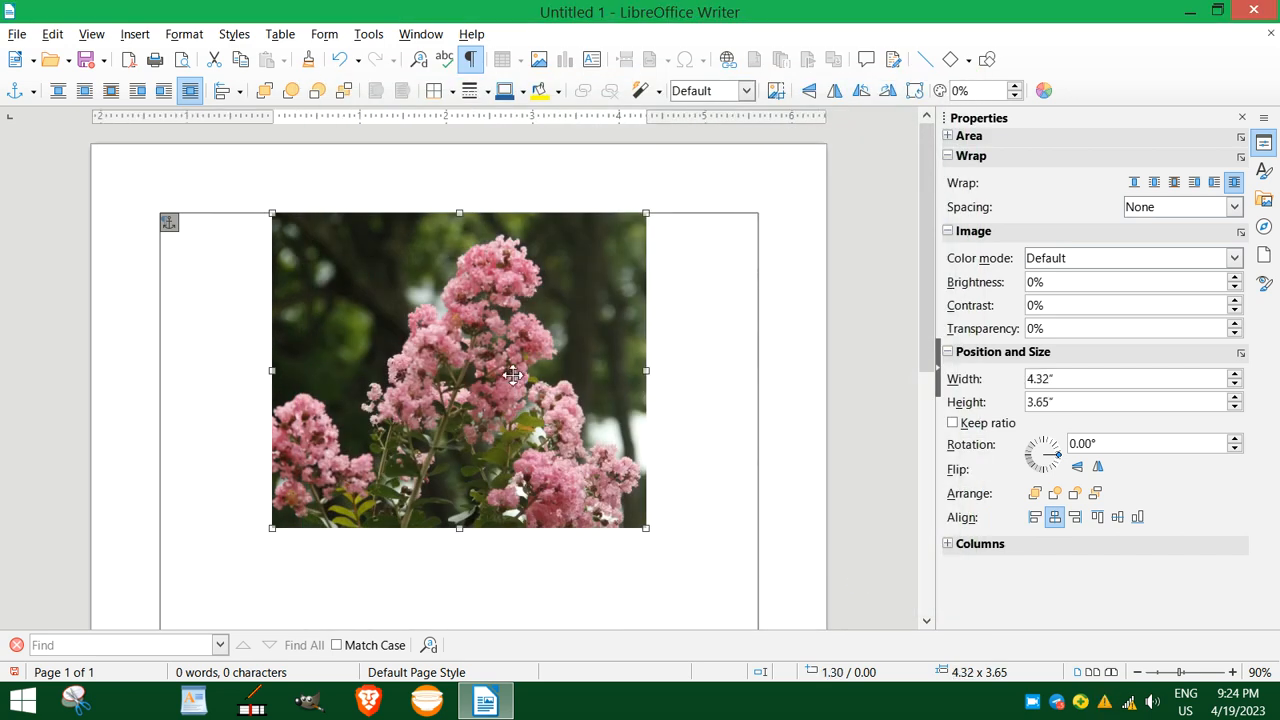
{"action": "scroll", "coordinate": [512, 375], "scroll_direction": "down", "scroll_amount": 2}
{"action": "scroll", "coordinate": [512, 375], "scroll_direction": "up", "scroll_amount": 2}
{"action": "scroll", "coordinate": [512, 375], "scroll_direction": "down", "scroll_amount": 6}
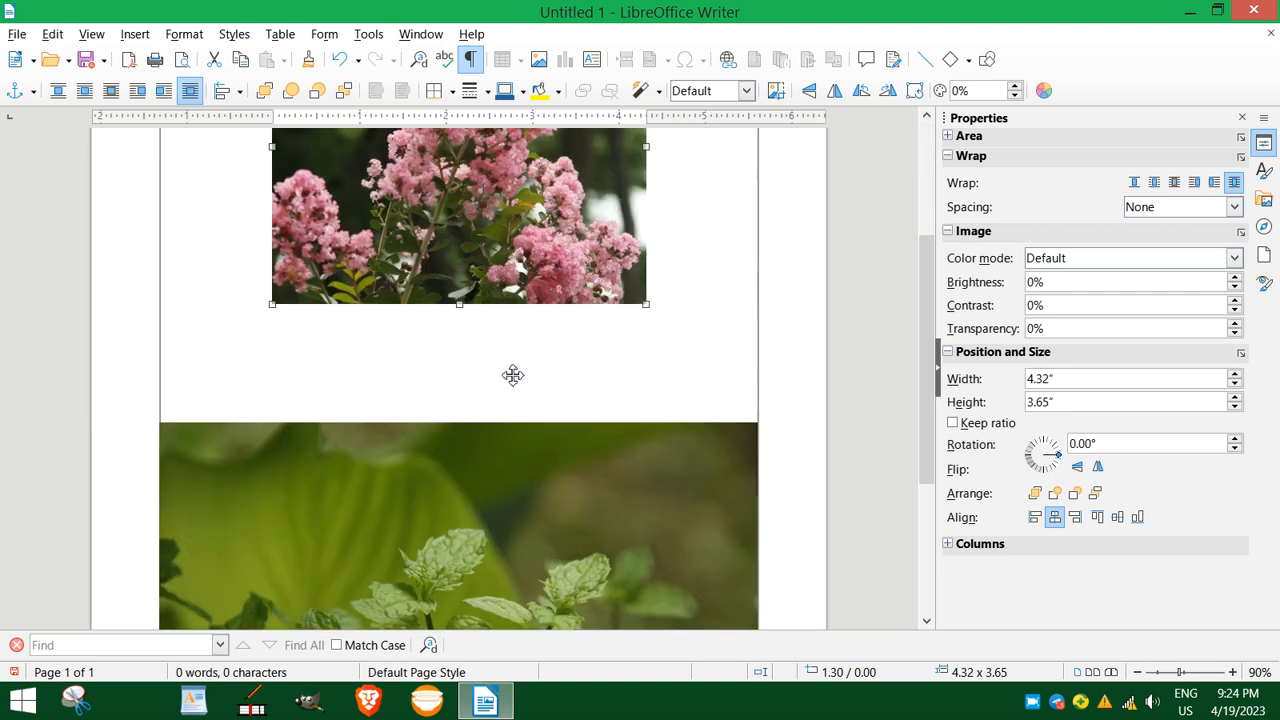
{"action": "scroll", "coordinate": [512, 375], "scroll_direction": "up", "scroll_amount": 6}
{"action": "scroll", "coordinate": [512, 375], "scroll_direction": "down", "scroll_amount": 5}
{"action": "scroll", "coordinate": [512, 375], "scroll_direction": "up", "scroll_amount": 5}
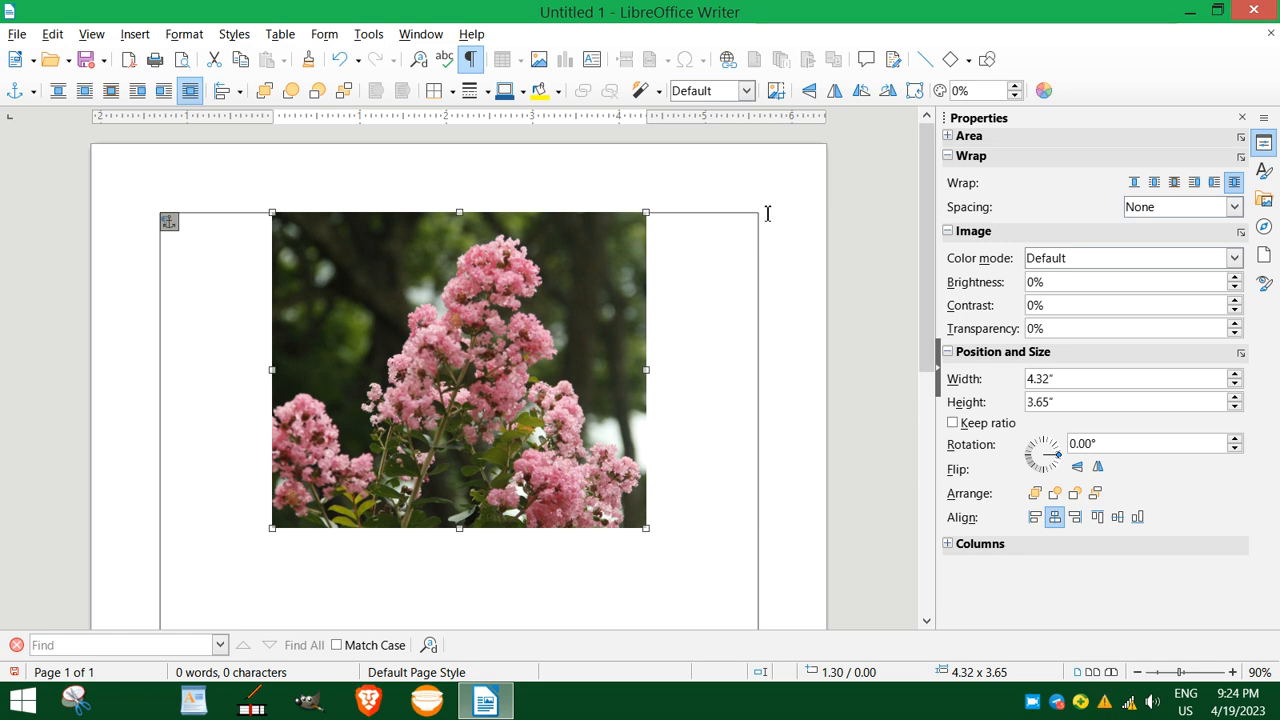
Raise the contrast of the pink flower image to 17%
{"action": "left_click", "coordinate": [1236, 301]}
{"action": "left_click", "coordinate": [1236, 301]}
{"action": "left_click", "coordinate": [1236, 301]}
{"action": "left_click", "coordinate": [1236, 301]}
{"action": "left_click", "coordinate": [1236, 301]}
{"action": "left_click", "coordinate": [1236, 301]}
{"action": "left_click", "coordinate": [1236, 301]}
{"action": "left_click", "coordinate": [1236, 301]}
{"action": "left_click", "coordinate": [1236, 301]}
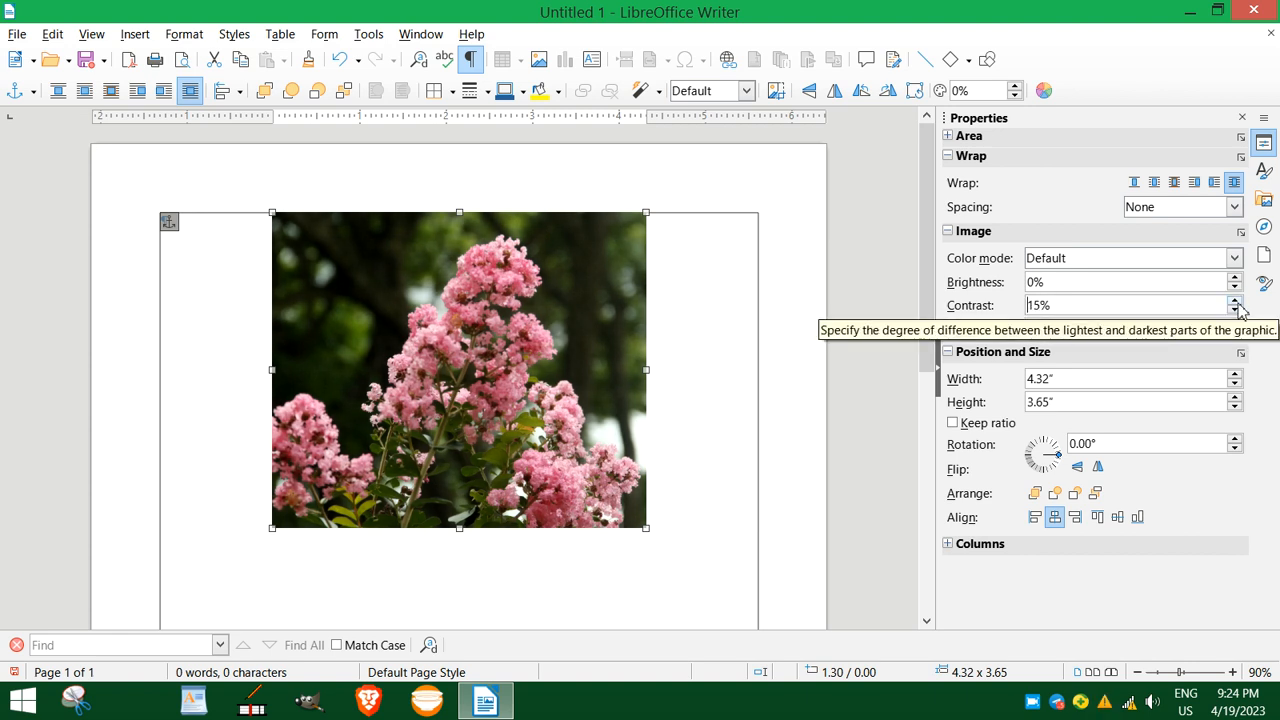
{"action": "left_click", "coordinate": [1236, 301]}
{"action": "left_click", "coordinate": [1236, 301]}
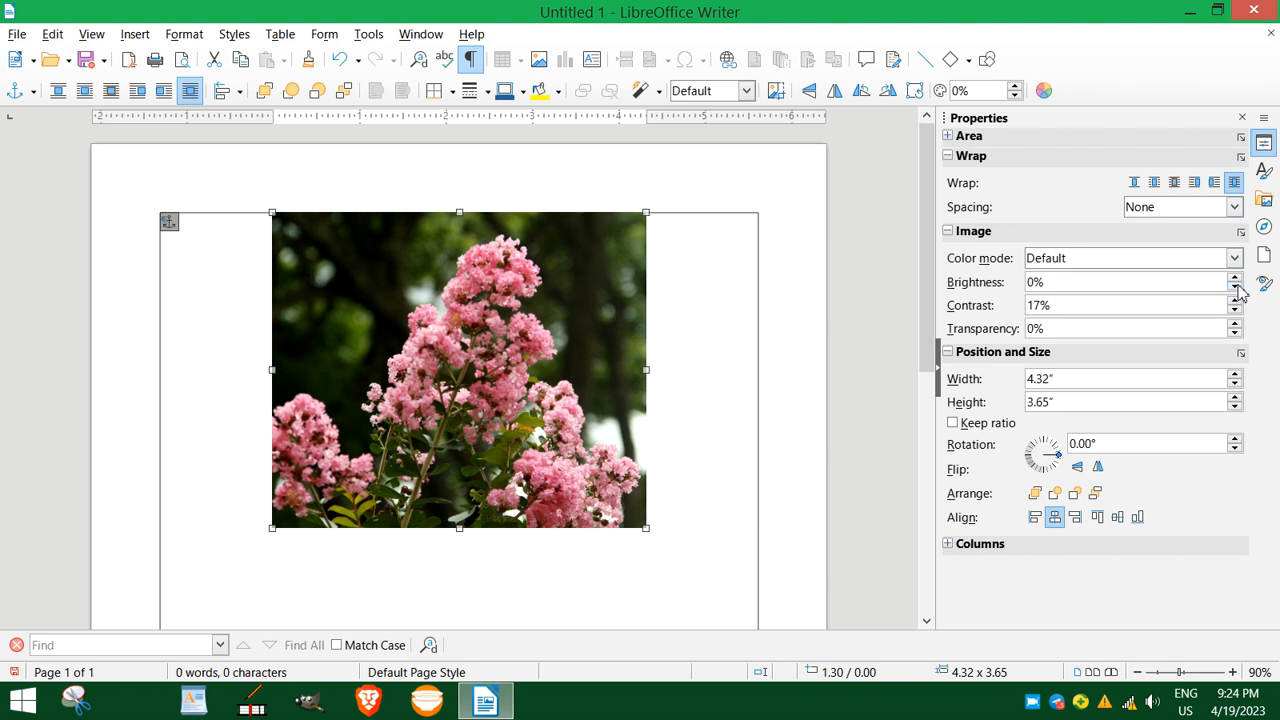
Raise the brightness of the pink flower image to 9%
{"action": "left_click", "coordinate": [1236, 279]}
{"action": "left_click", "coordinate": [1236, 279]}
{"action": "left_click", "coordinate": [1236, 279]}
{"action": "left_click", "coordinate": [1236, 279]}
{"action": "left_click", "coordinate": [1236, 279]}
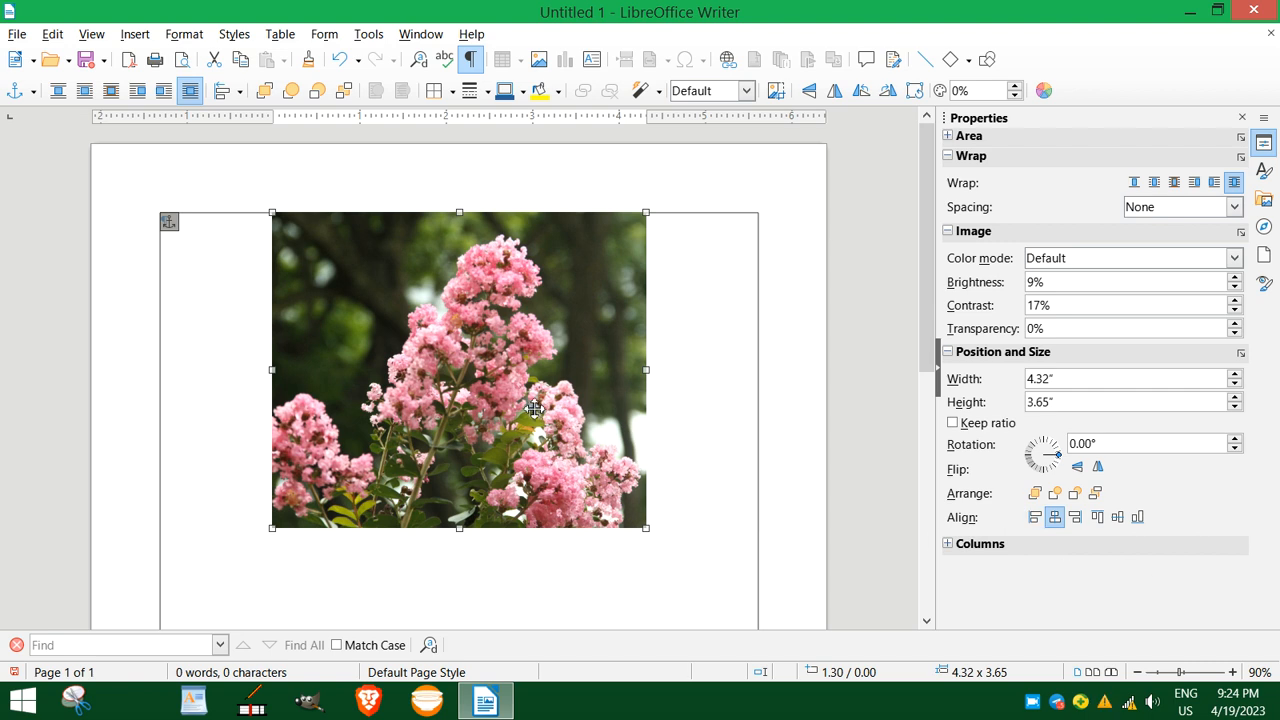
Lower the pink flower image's brightness to 6% and raise its contrast to 21%
{"action": "left_click", "coordinate": [1236, 287]}
{"action": "left_click", "coordinate": [1236, 287]}
{"action": "left_click", "coordinate": [1236, 287]}
{"action": "left_click", "coordinate": [1234, 300]}
{"action": "left_click", "coordinate": [1234, 300]}
{"action": "left_click", "coordinate": [1234, 300]}
{"action": "left_click", "coordinate": [1234, 300]}
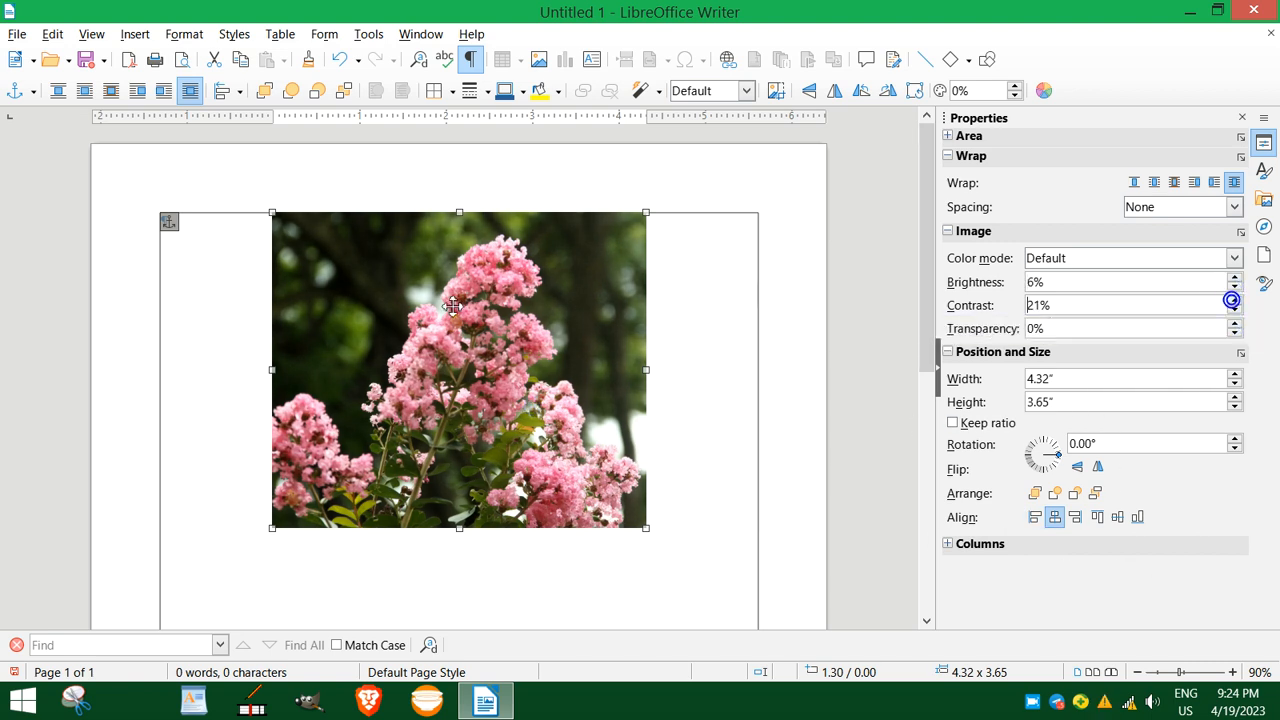